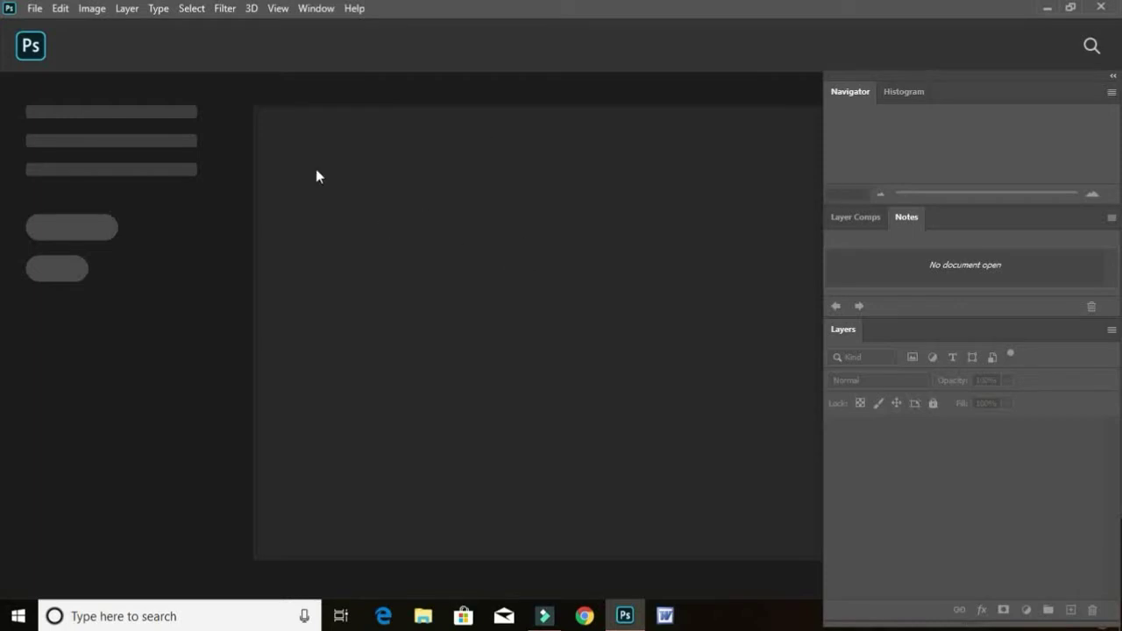
Step: Show the File > Automate submenu listing Batch, PDF Presentation and Create Droplet
click(34, 9)
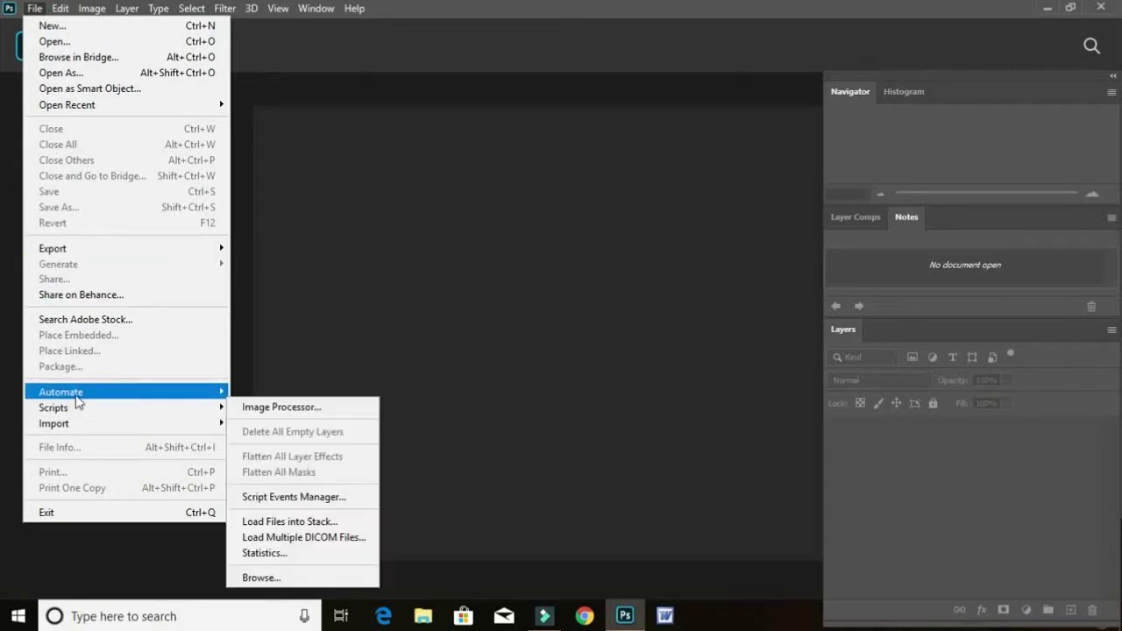
mouse_move(82, 394)
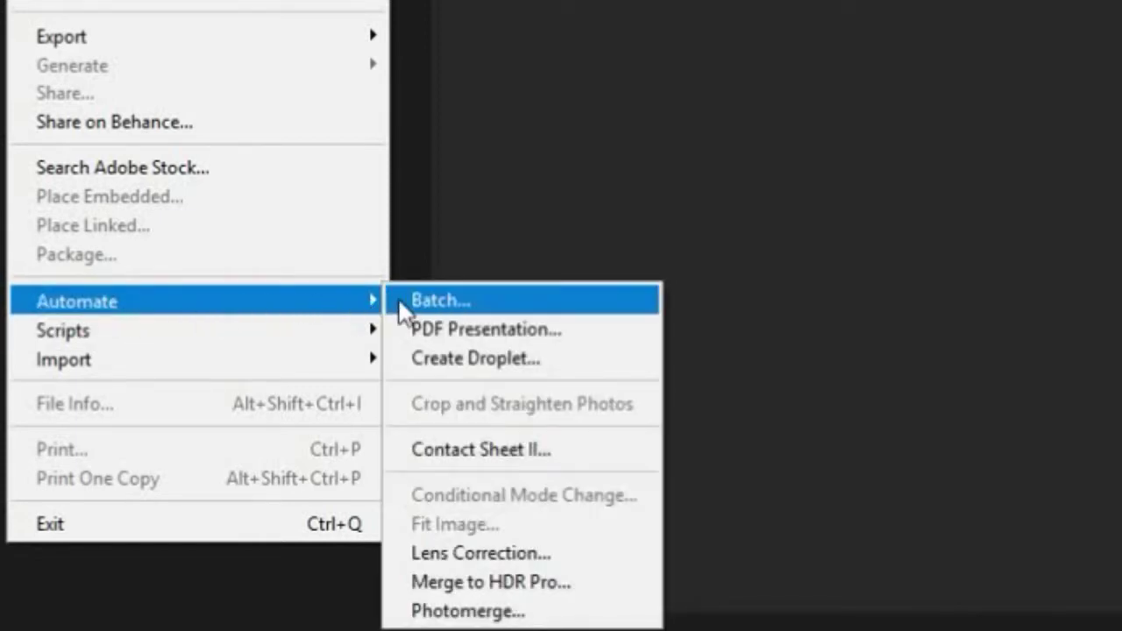
Step: Start a PDF Presentation with the handwritten page 3.jpg from the eding folder as its only source
click(510, 331)
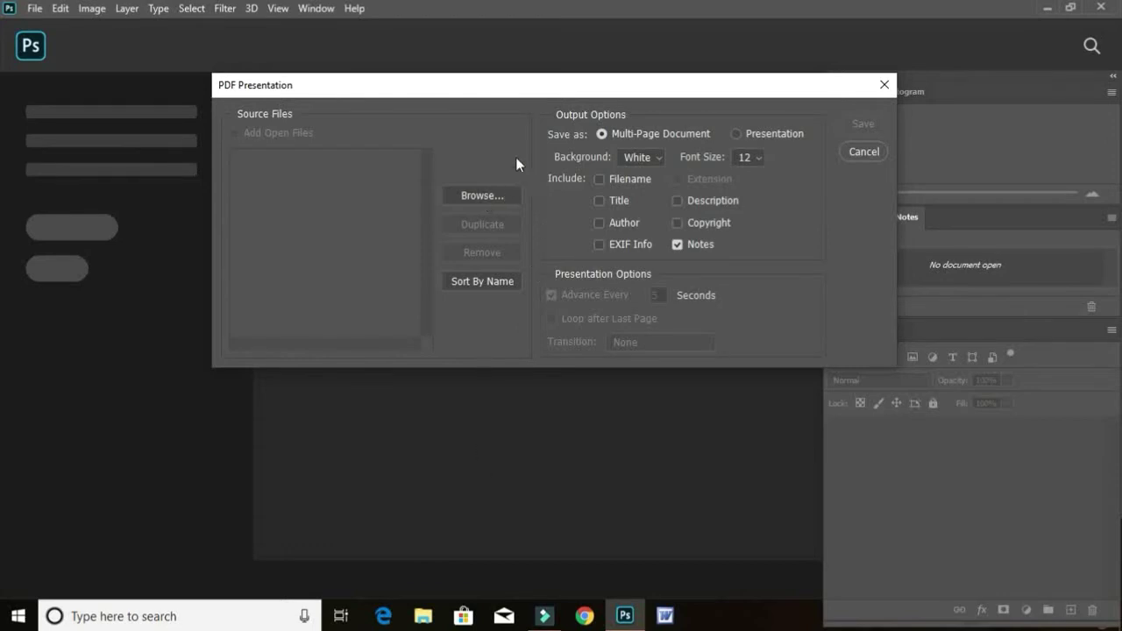
click(485, 196)
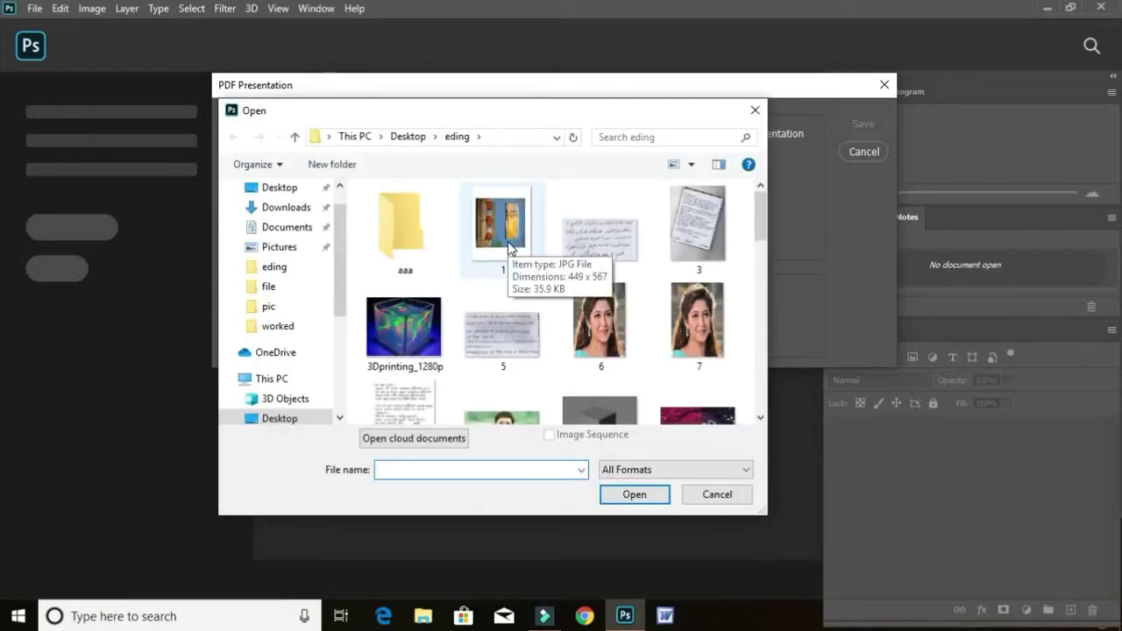
click(606, 260)
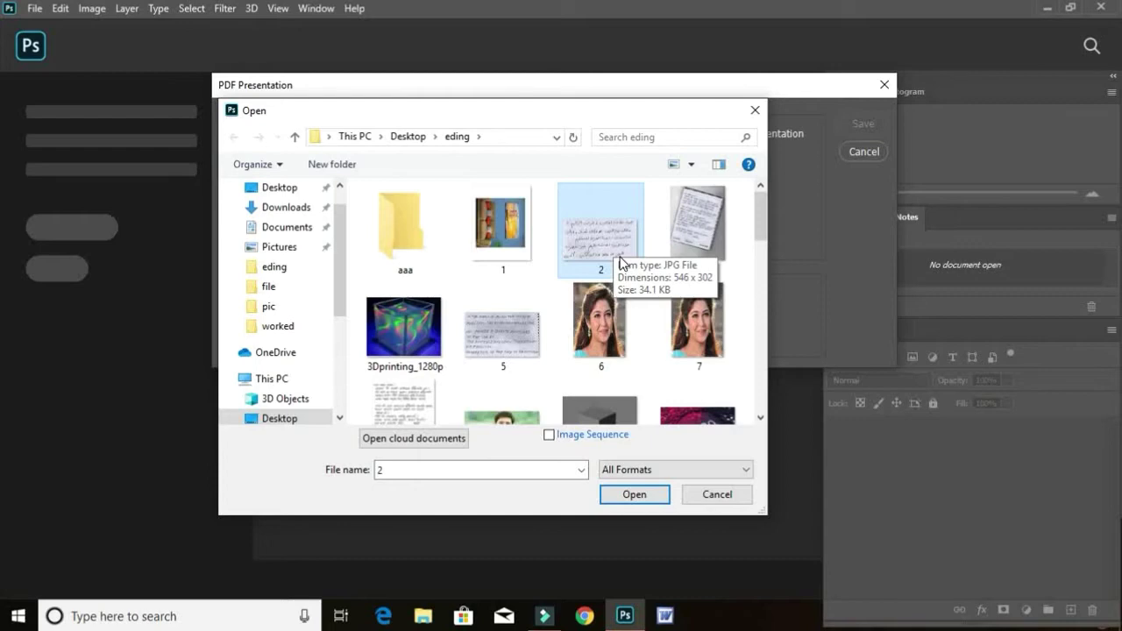
click(697, 230)
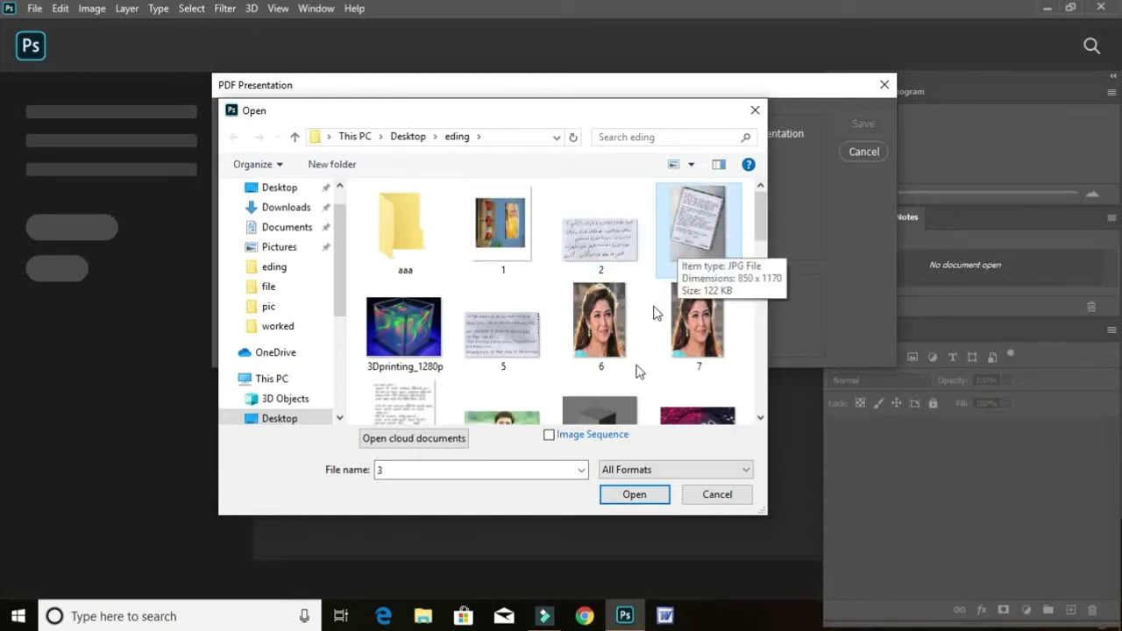
click(627, 495)
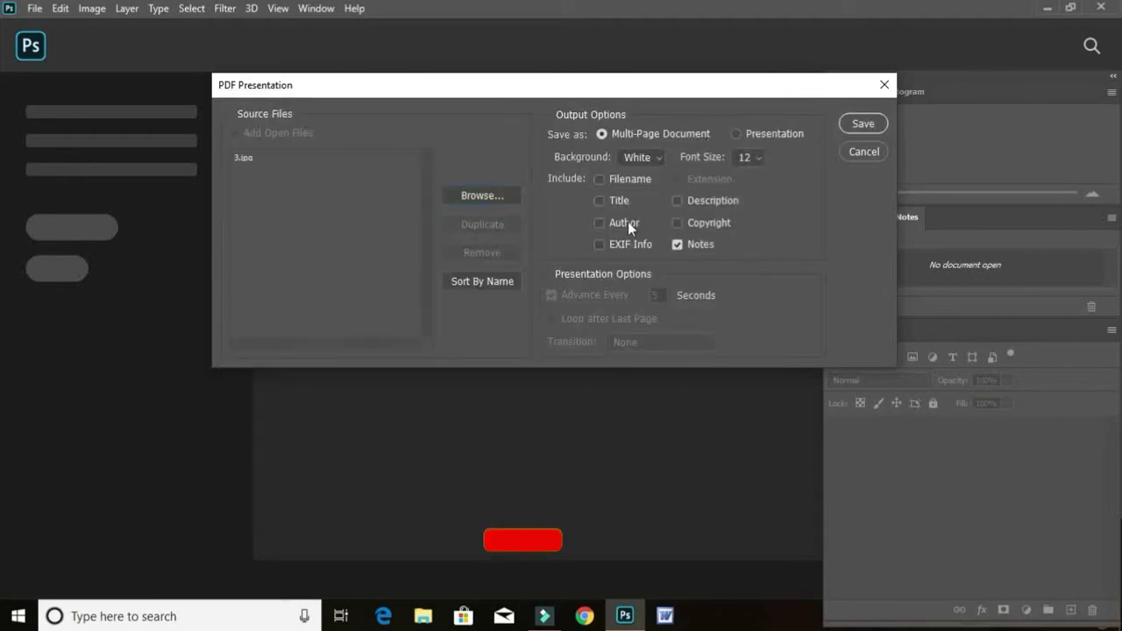
Step: Save the presentation as 'pdf 1' inside the worked folder on the Desktop
click(859, 123)
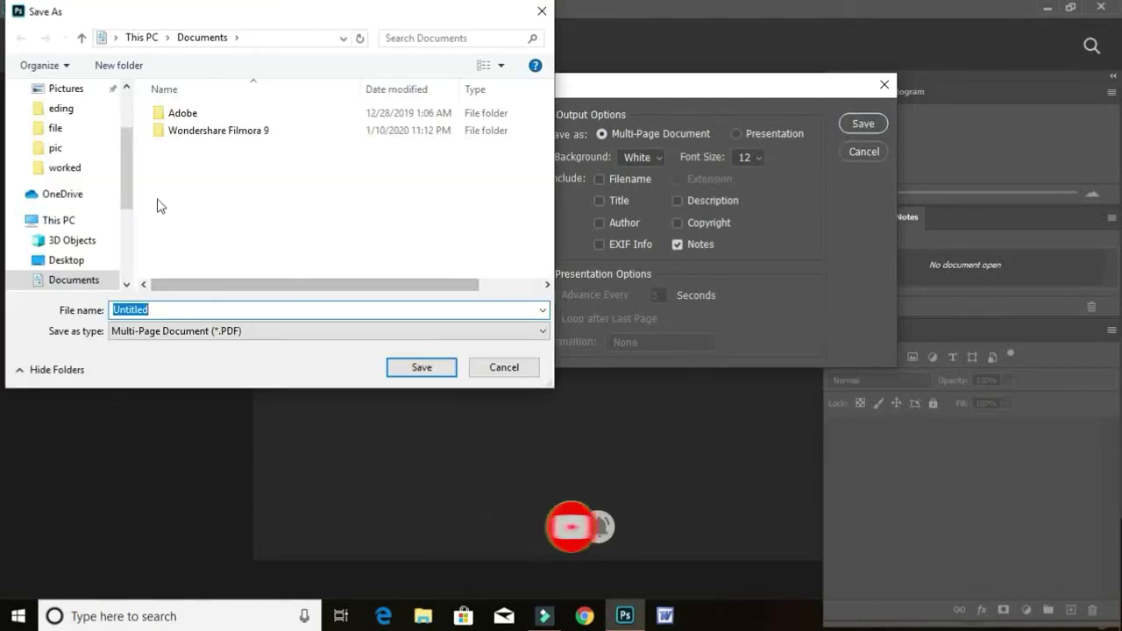
drag(127, 174, 133, 138)
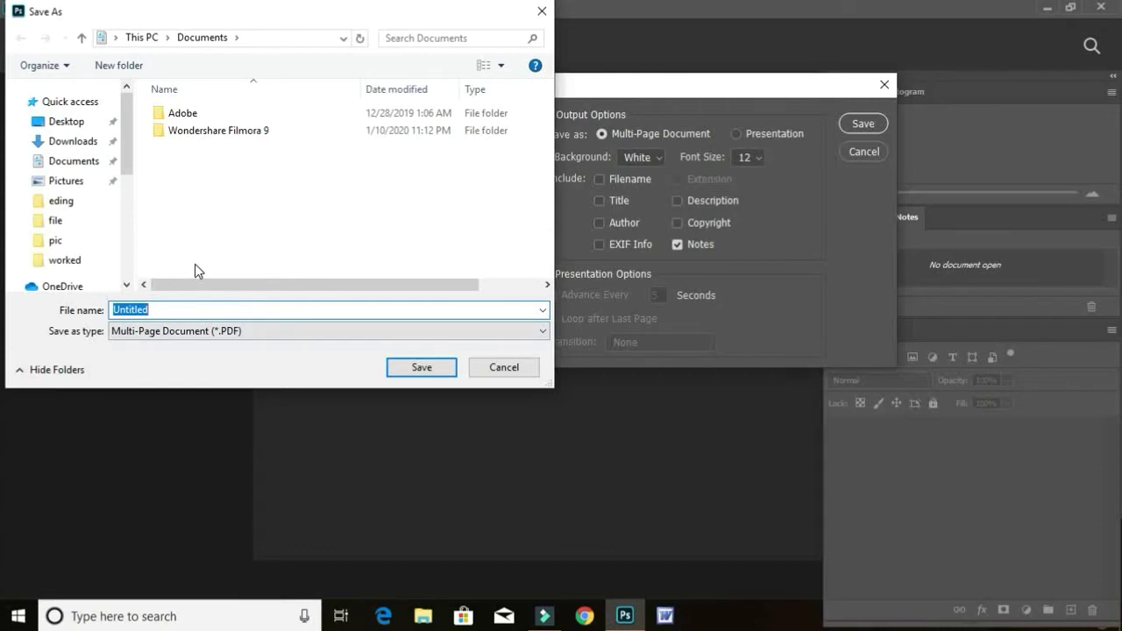
click(71, 123)
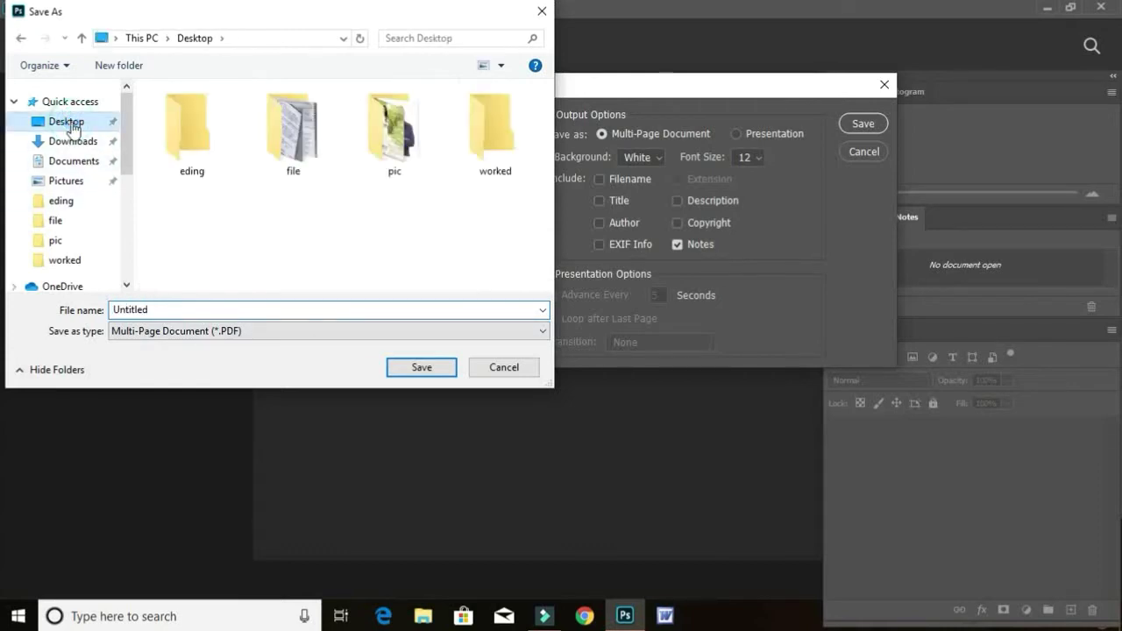
double_click(491, 147)
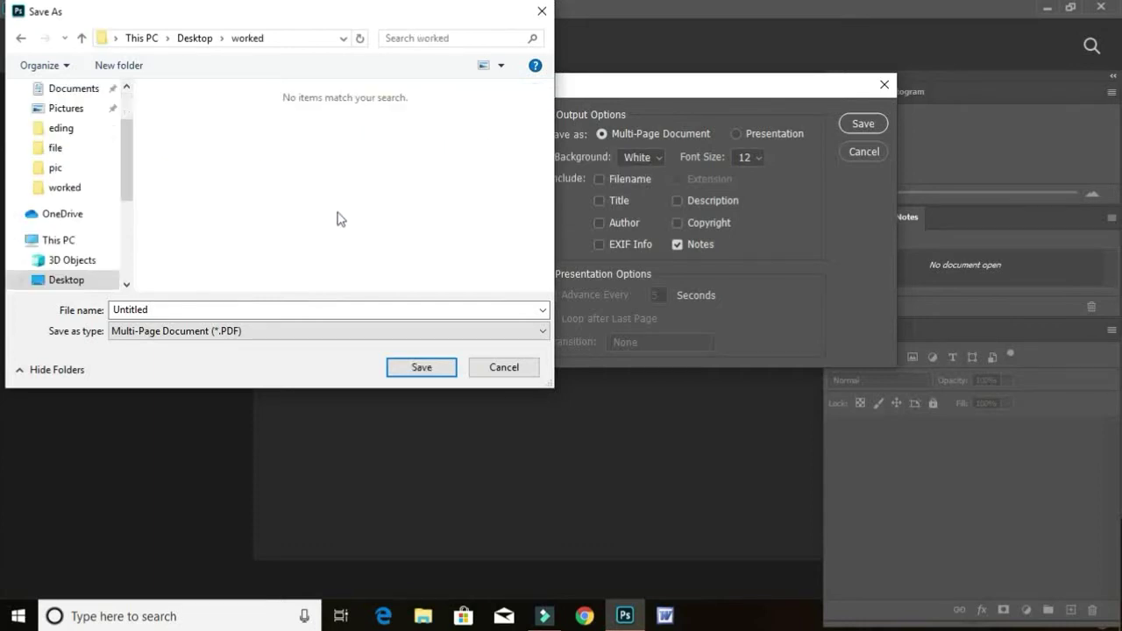
double_click(165, 307)
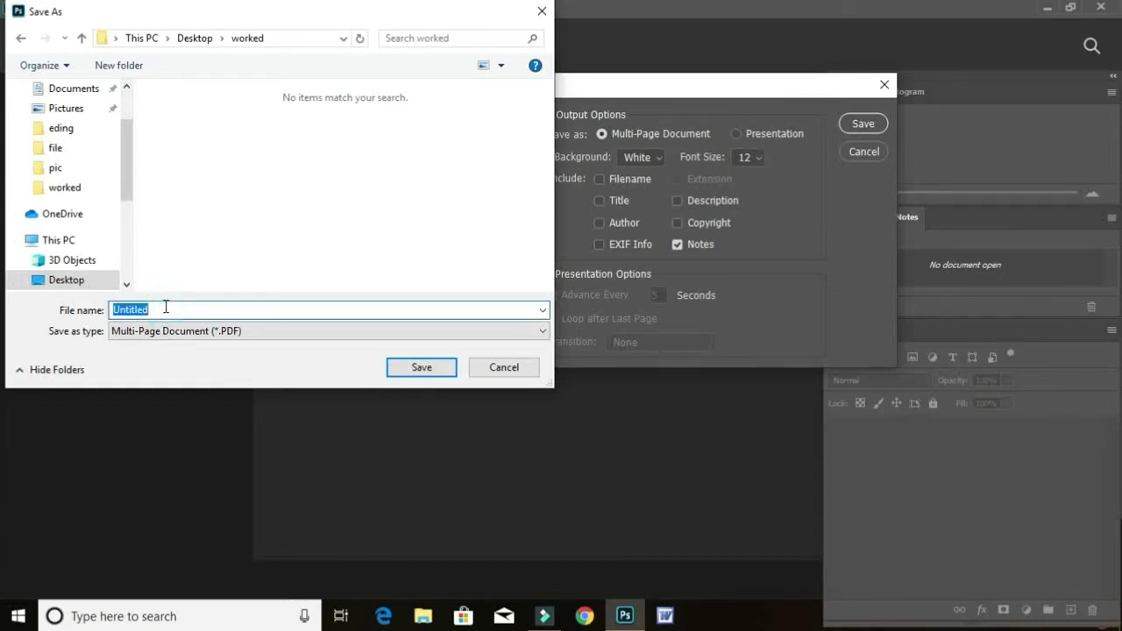
text(pdf 1)
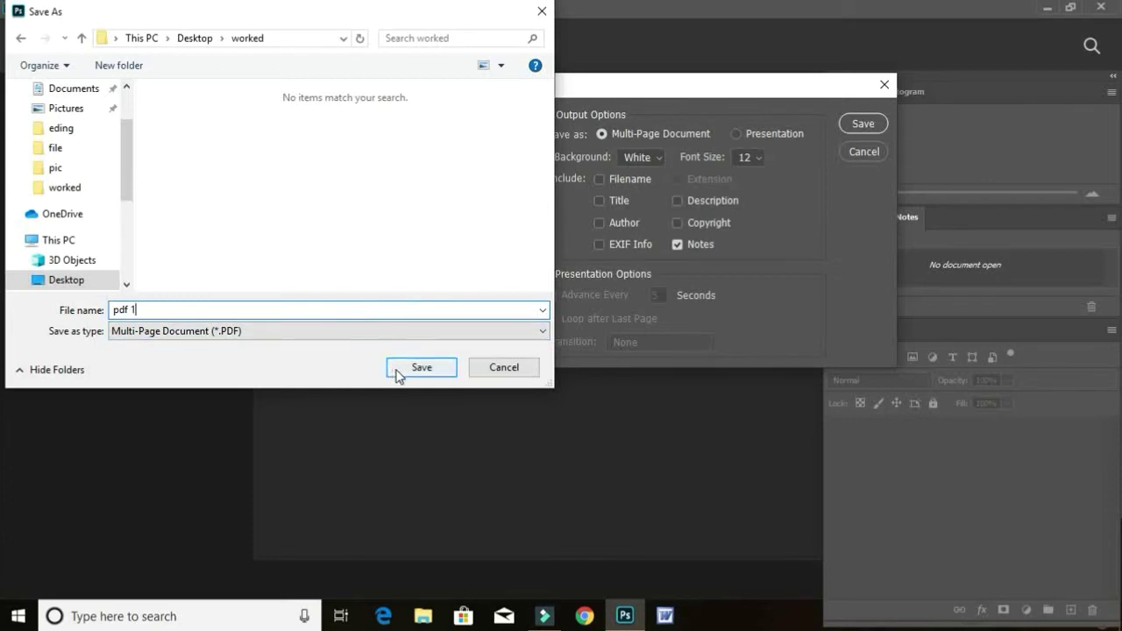
click(427, 371)
click(436, 368)
Step: Confirm the save and keep PDF compatibility at Acrobat 5 (PDF 1.4)
click(429, 369)
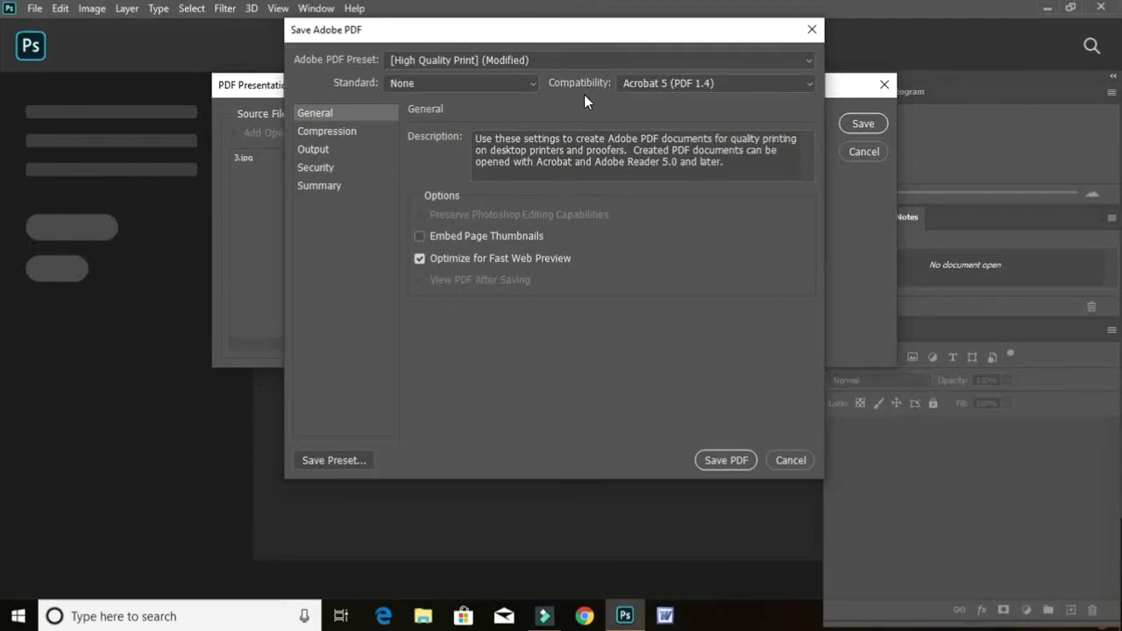
click(802, 84)
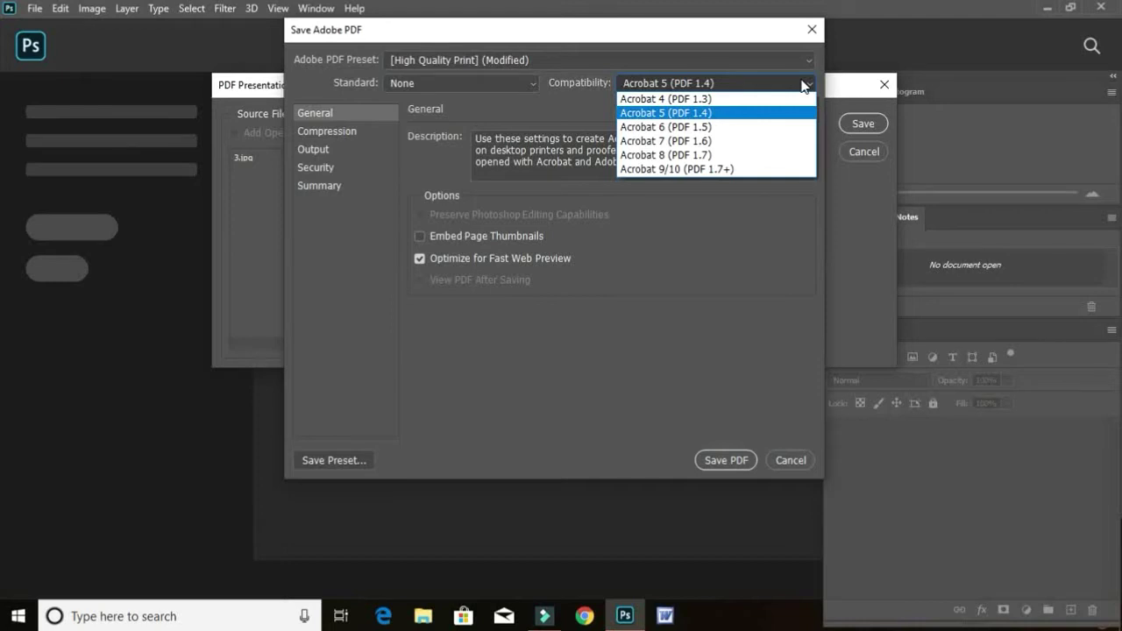
click(712, 113)
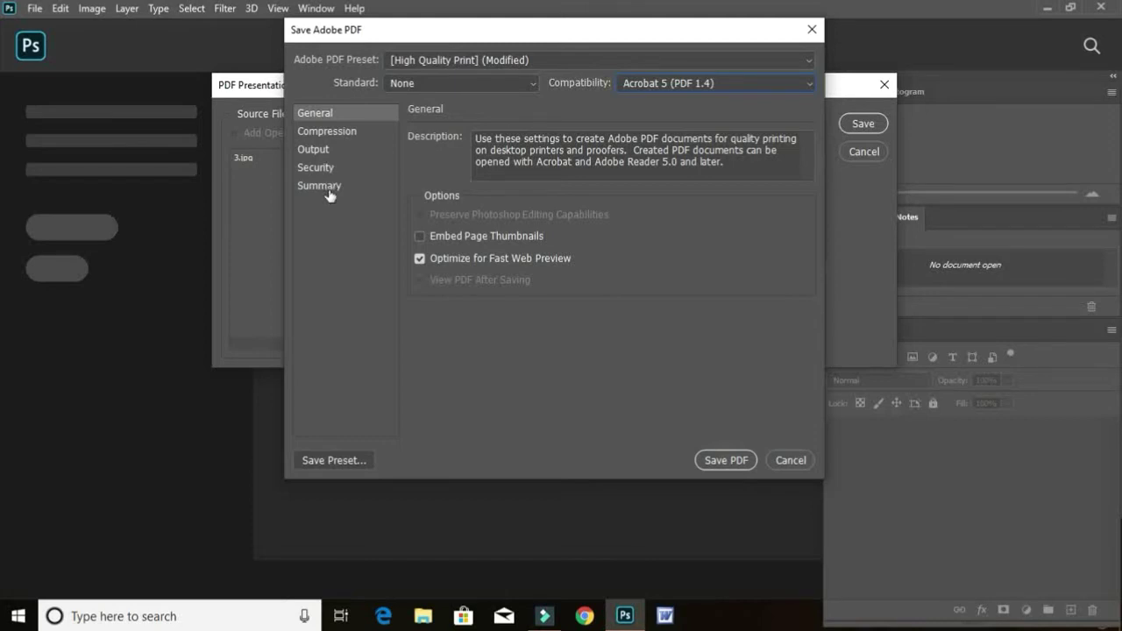
Step: Set compression to JPEG at High image quality, keeping Pixels/Inch downsampling units
click(356, 133)
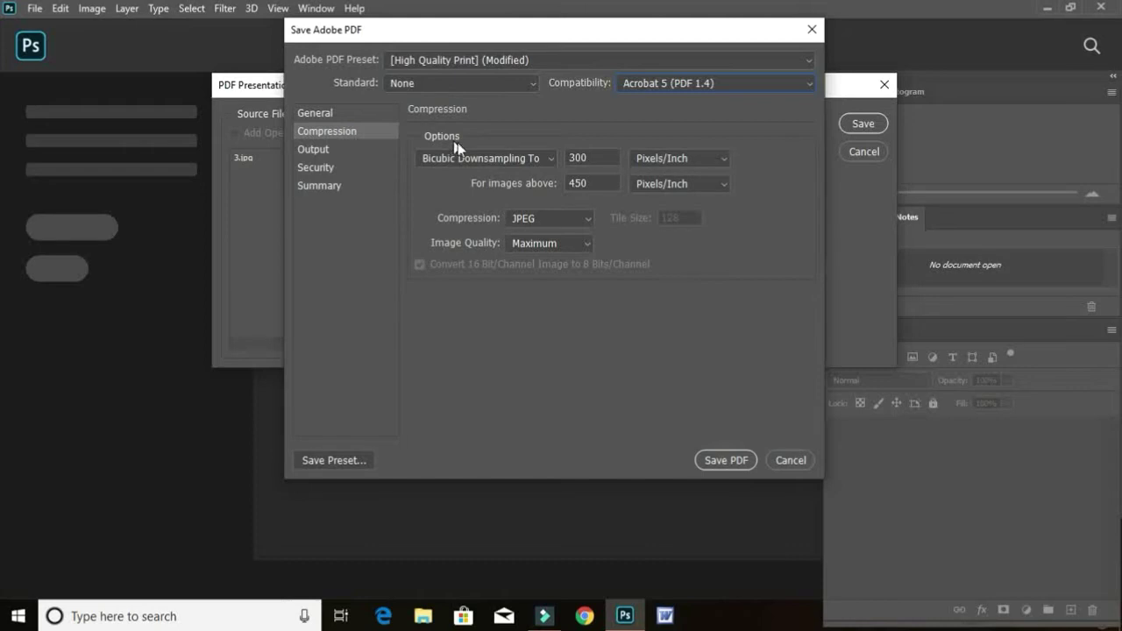
click(660, 156)
click(657, 157)
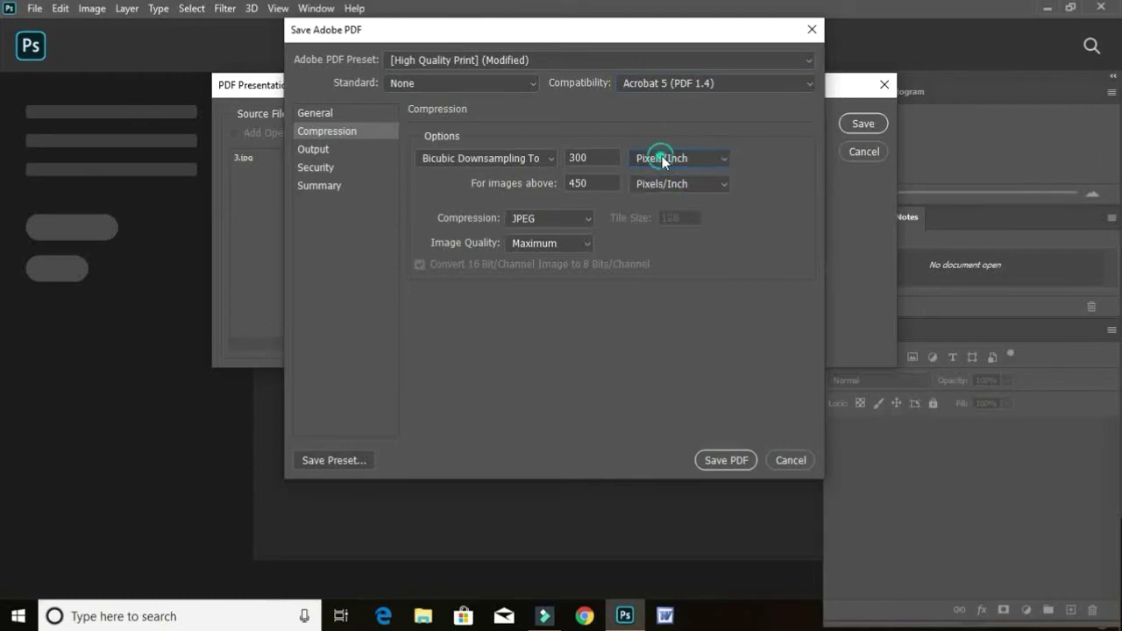
click(704, 185)
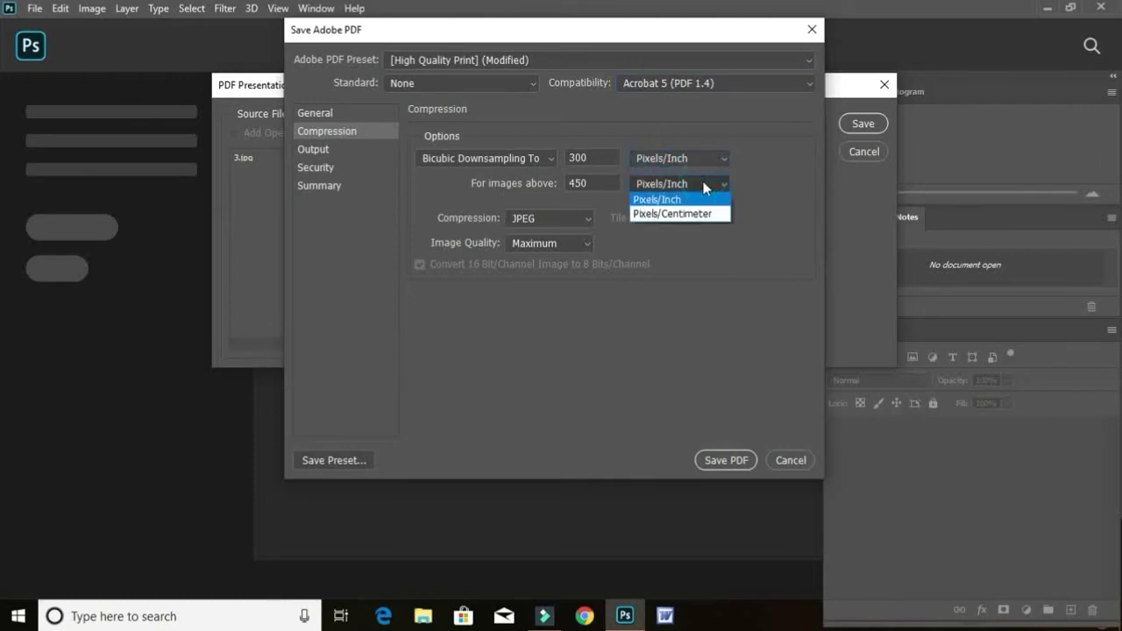
click(704, 185)
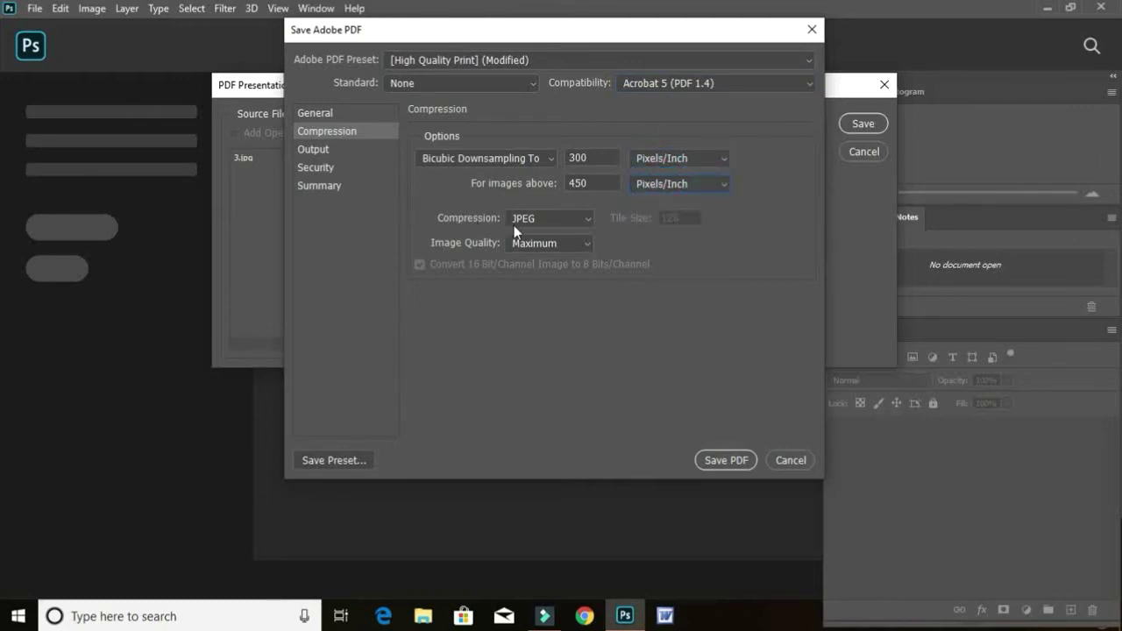
click(552, 221)
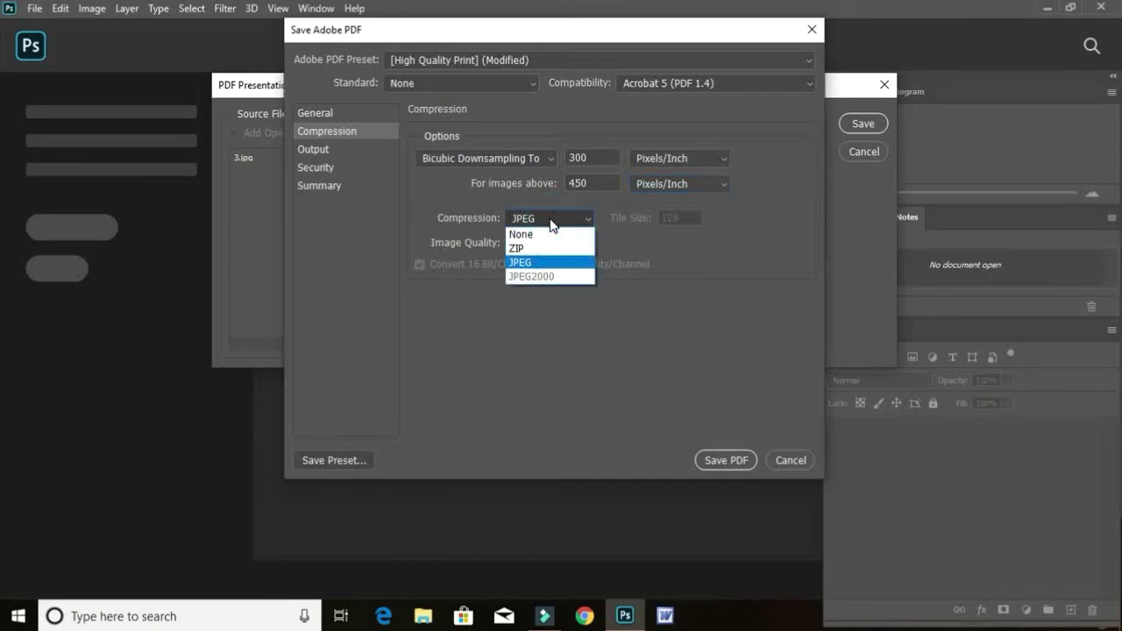
click(549, 222)
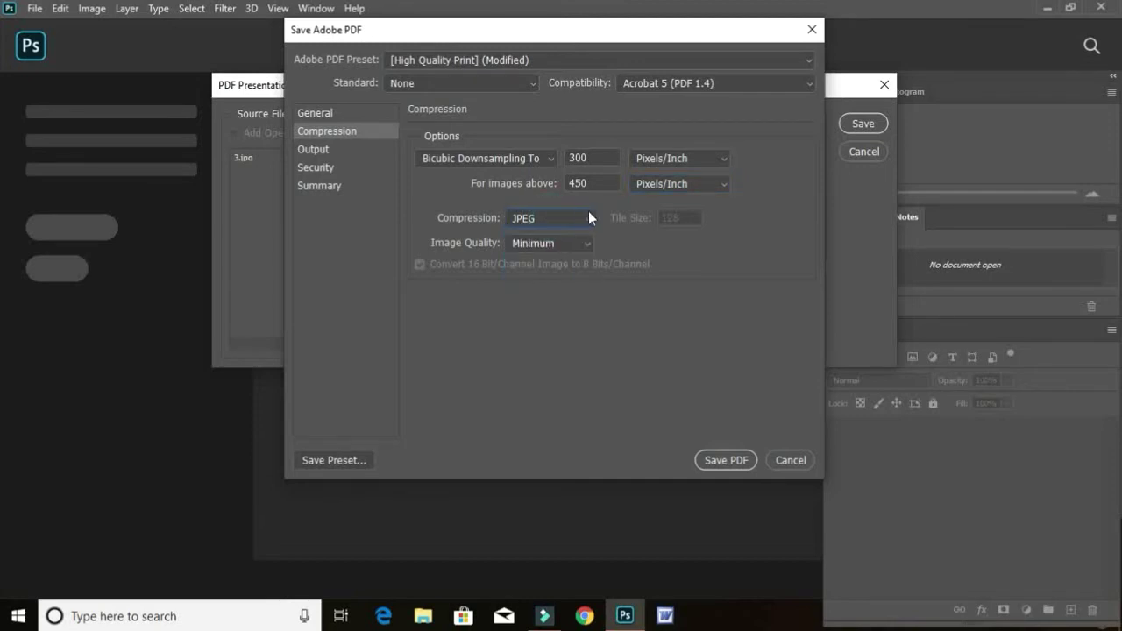
click(544, 238)
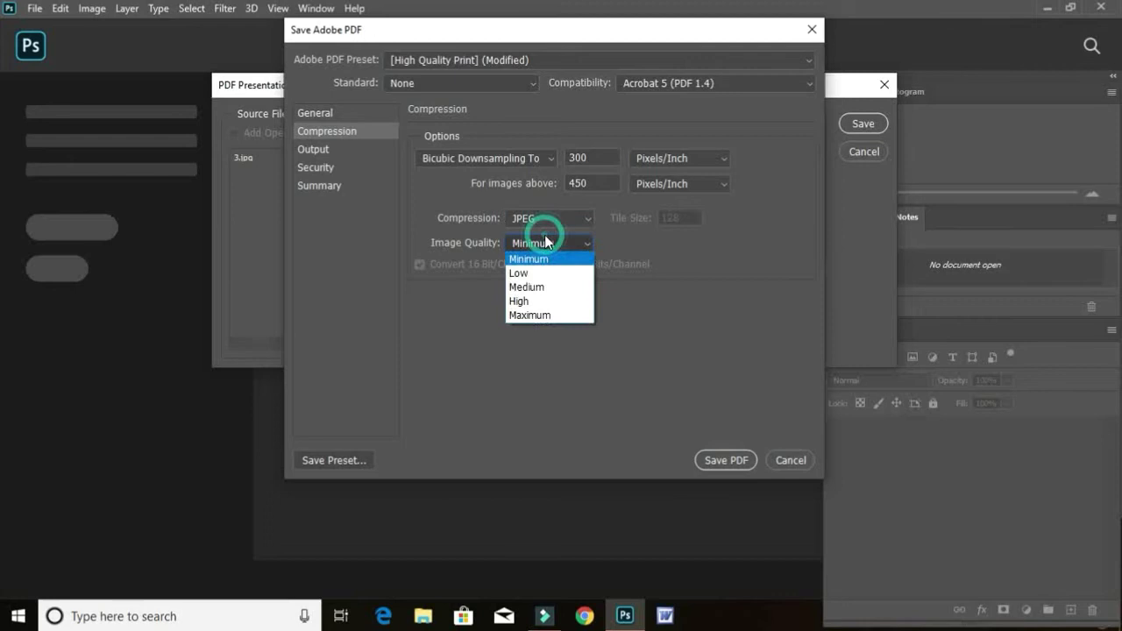
click(538, 298)
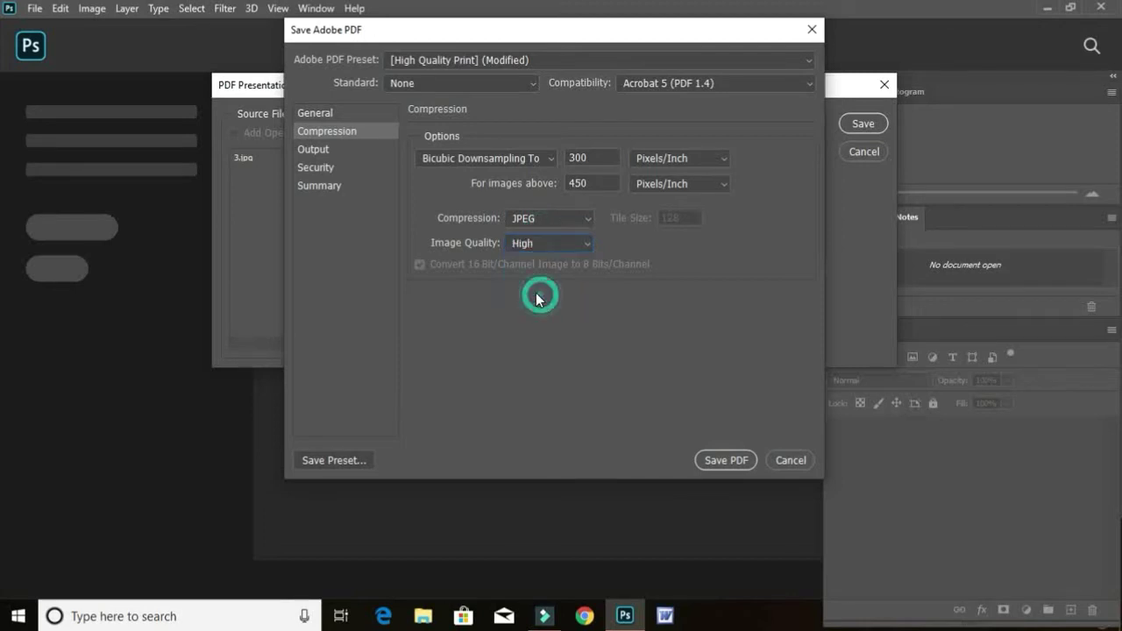
Step: Leave the PDF output colours with no colour conversion after trying CMYK conversion
click(326, 150)
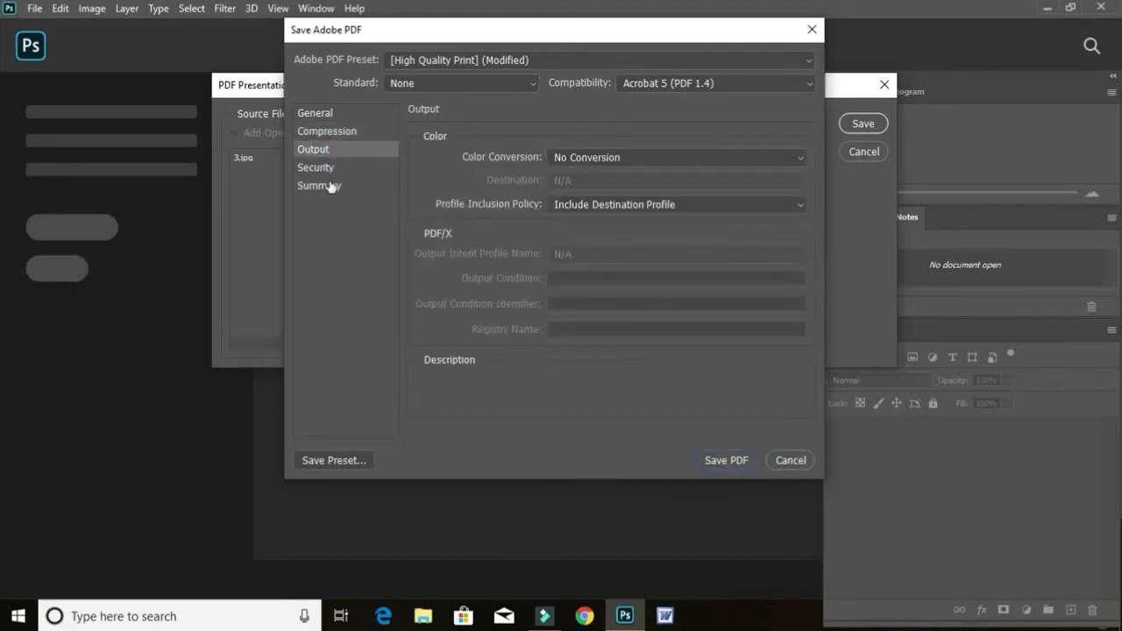
click(602, 157)
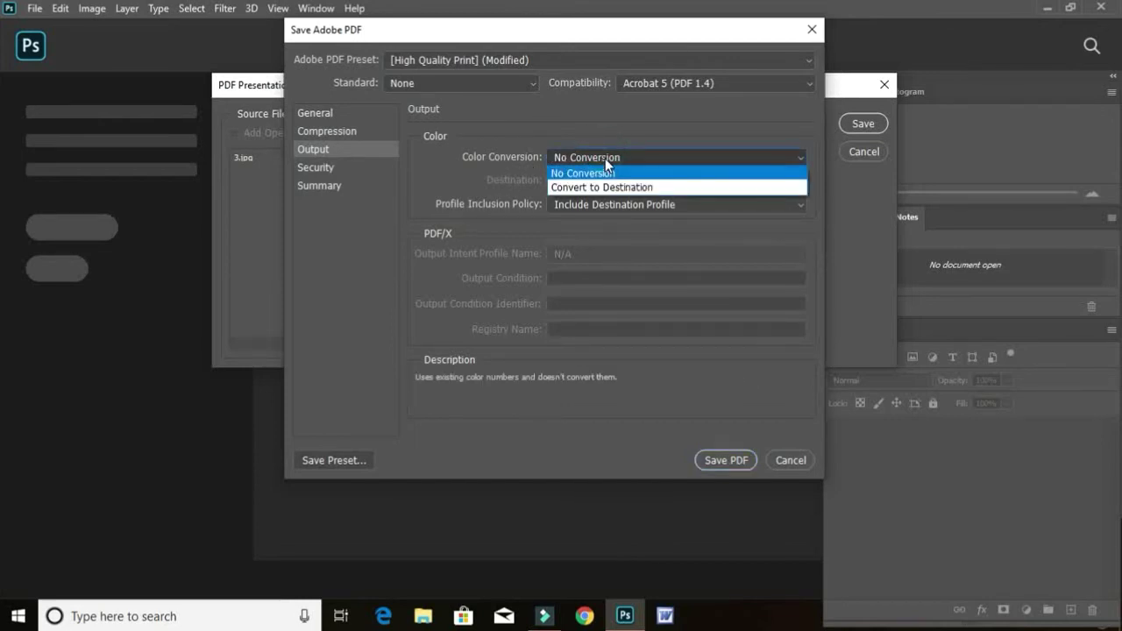
click(615, 188)
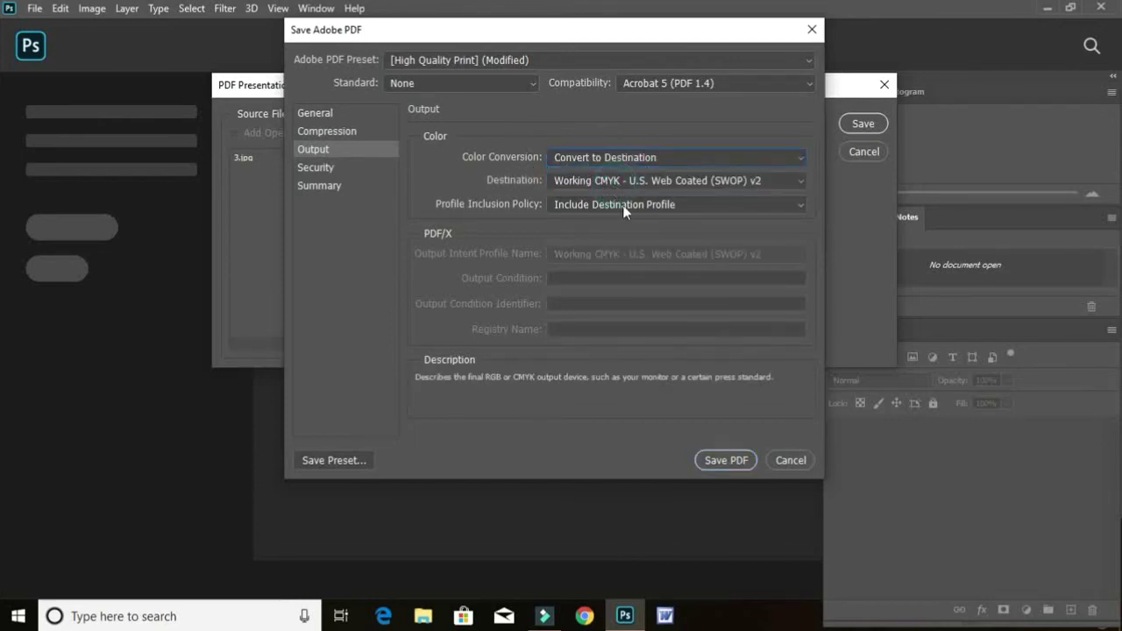
click(599, 159)
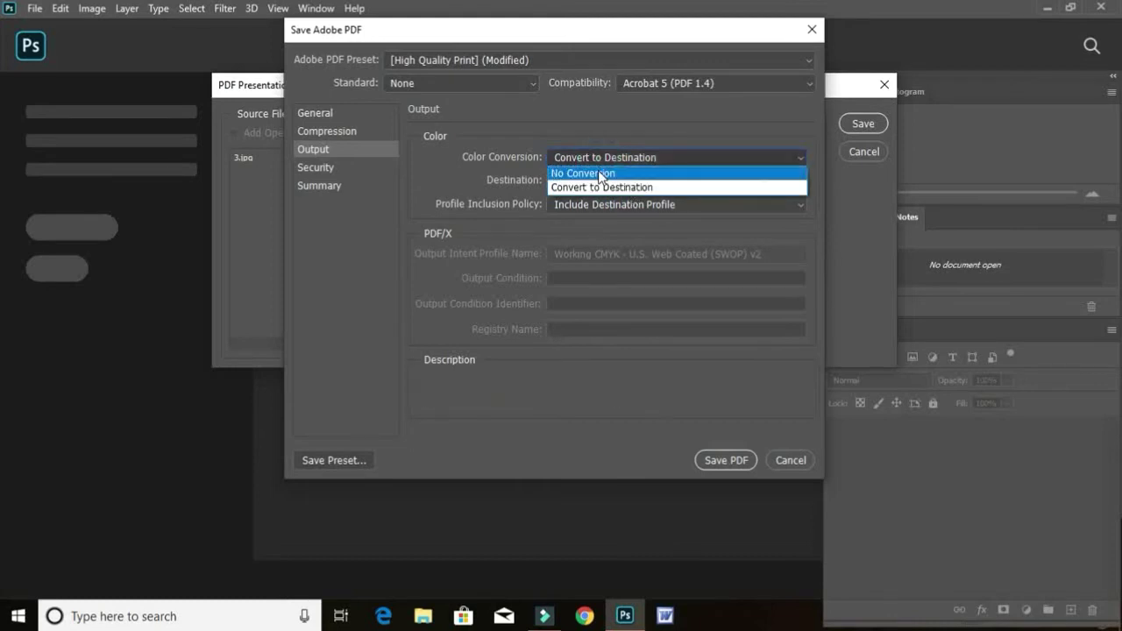
click(599, 173)
Step: Review the security and summary settings, then save pdf 1
click(333, 168)
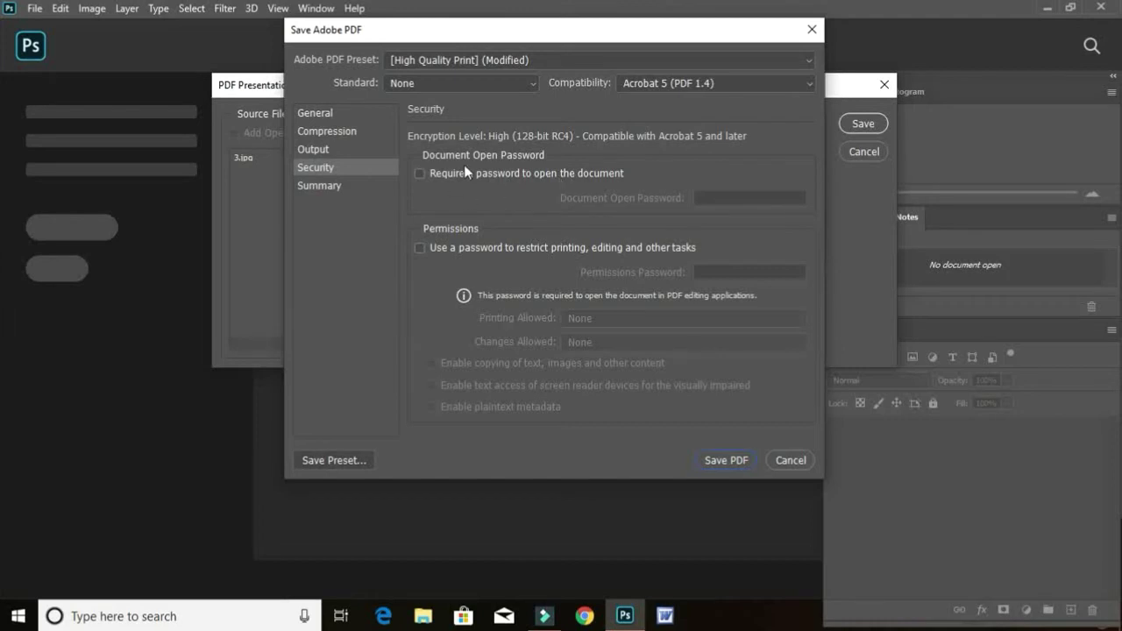
click(342, 185)
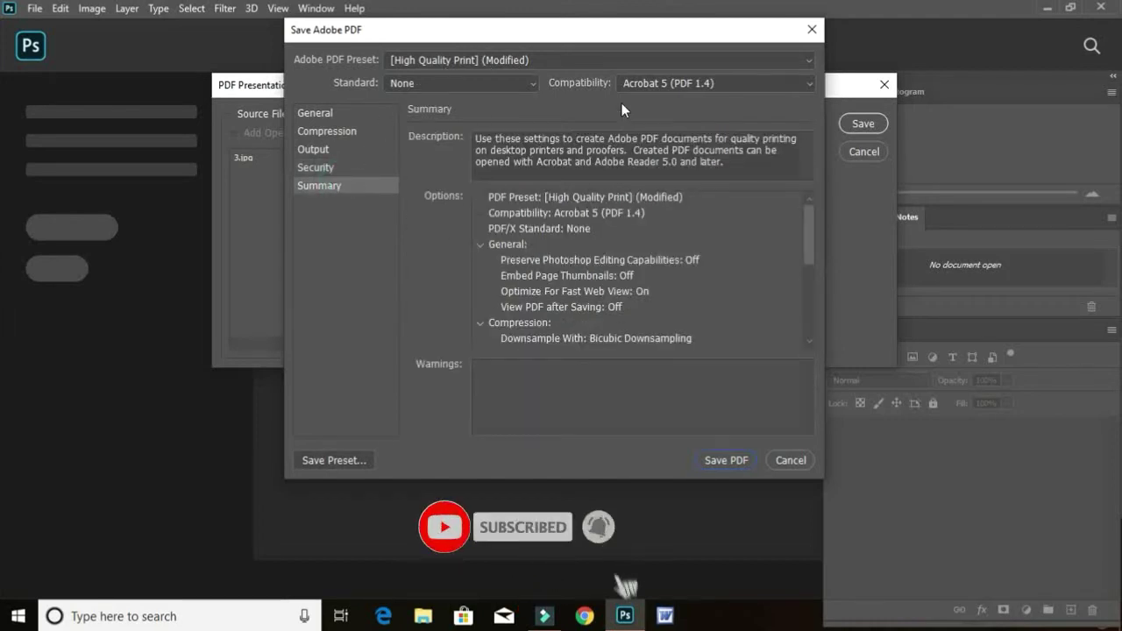
click(729, 458)
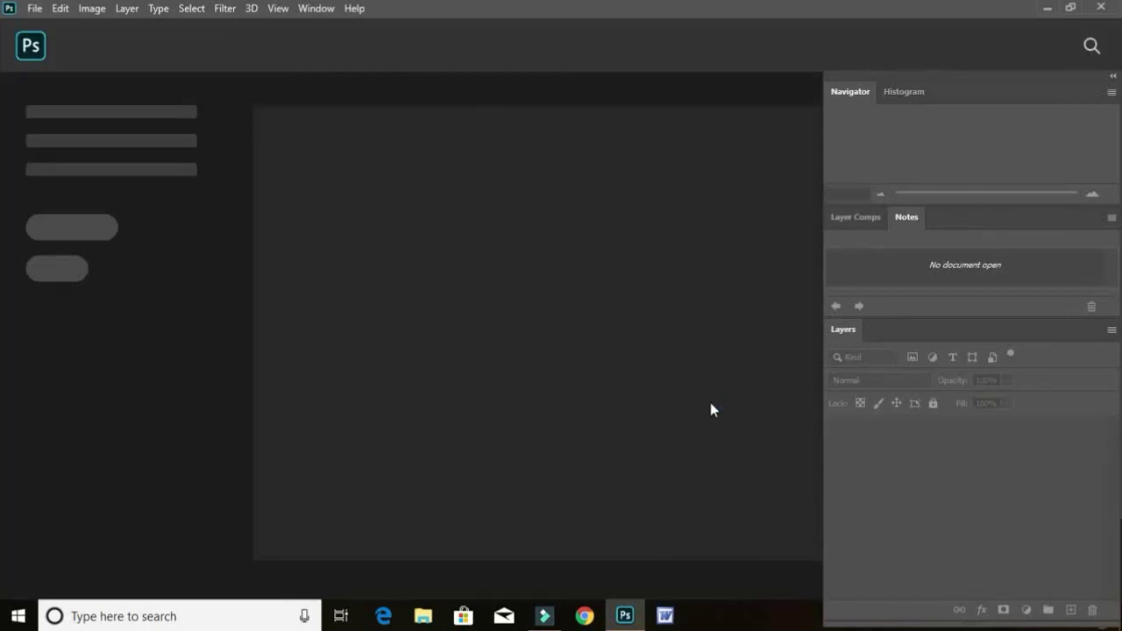
Step: Minimize Photoshop, open the worked folder on the desktop and close the eding folder window
click(1046, 8)
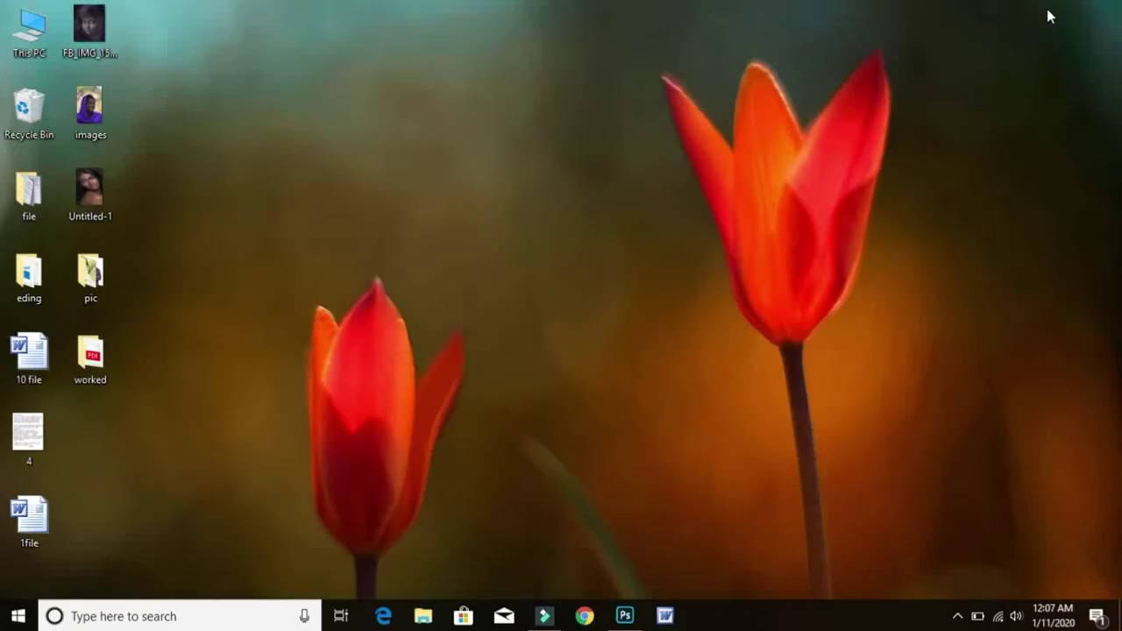
right_click(94, 359)
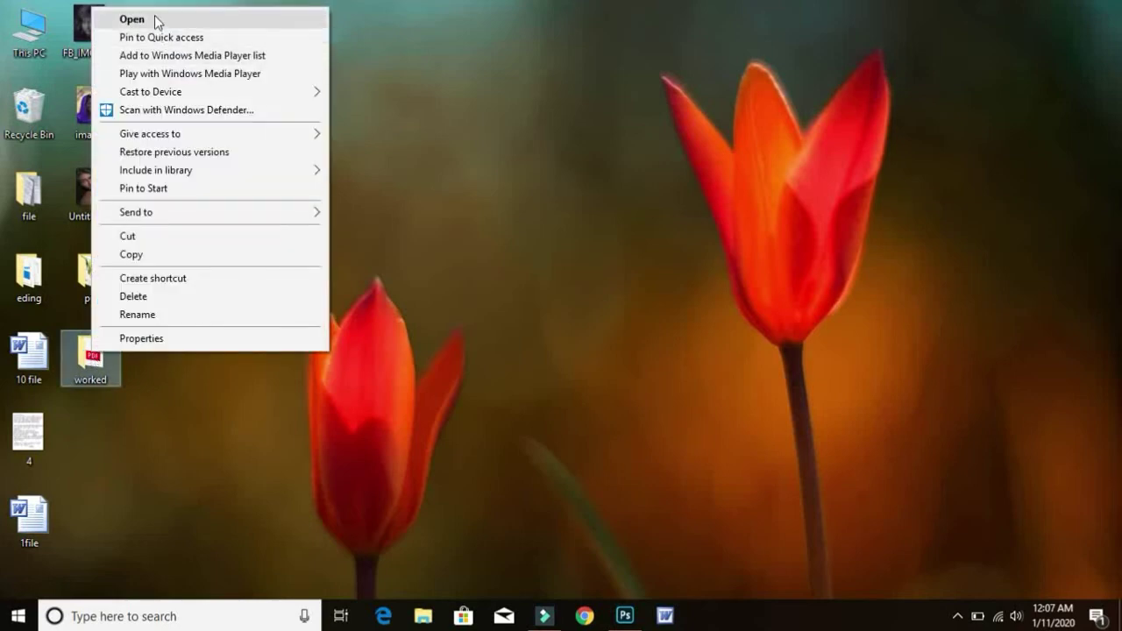
click(156, 19)
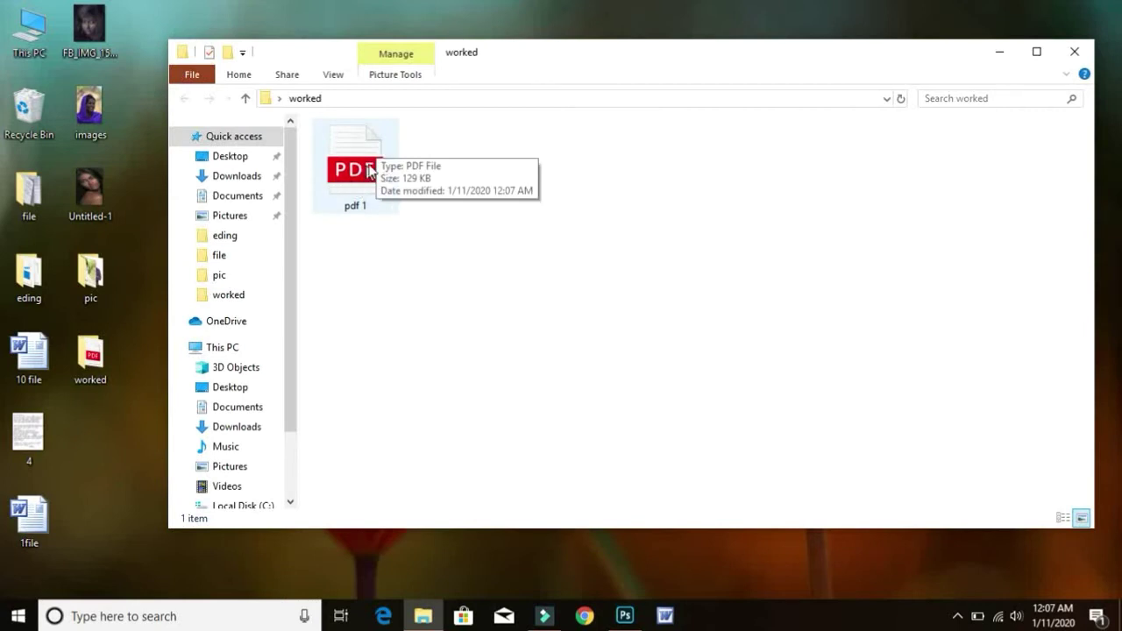
click(30, 279)
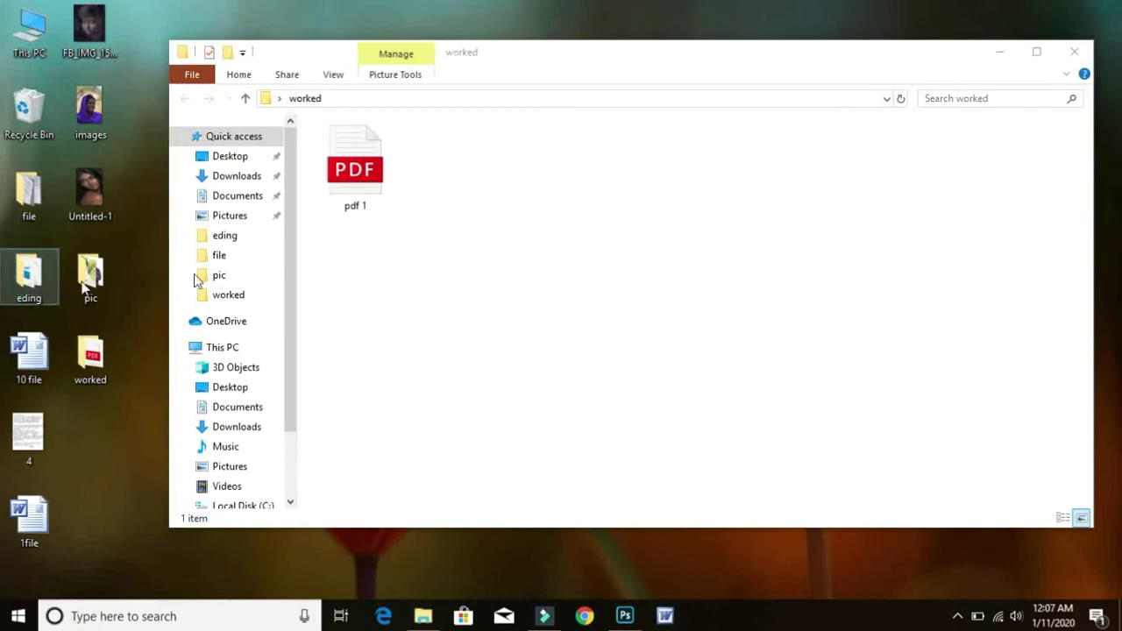
click(515, 198)
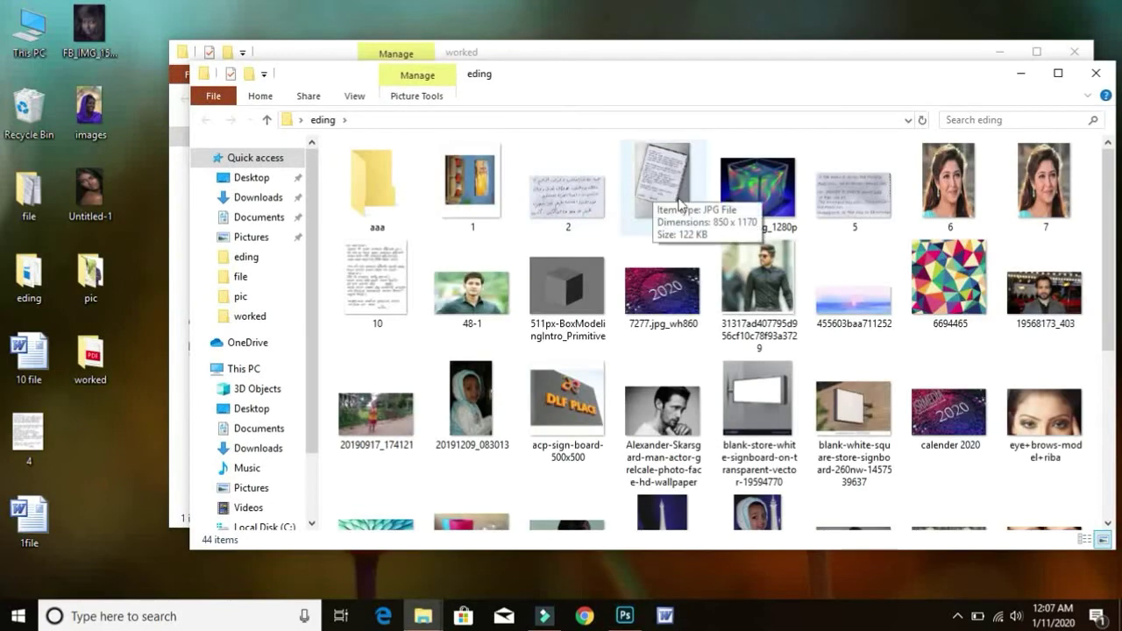
click(1096, 73)
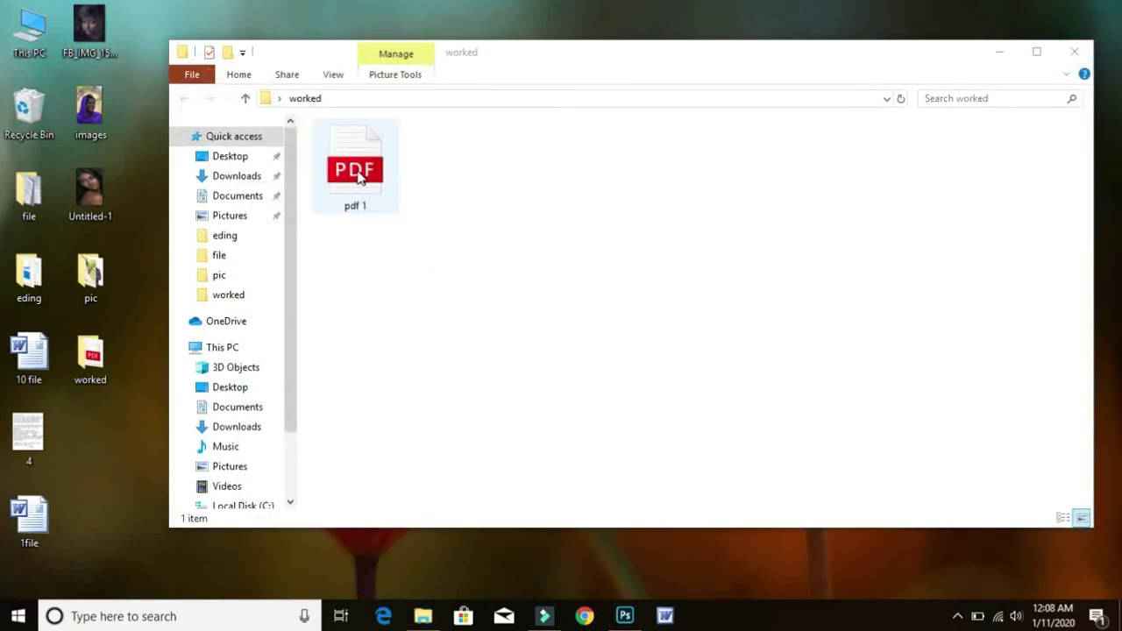
Step: Open pdf 1 from the worked folder in Microsoft Edge
click(357, 174)
right_click(357, 173)
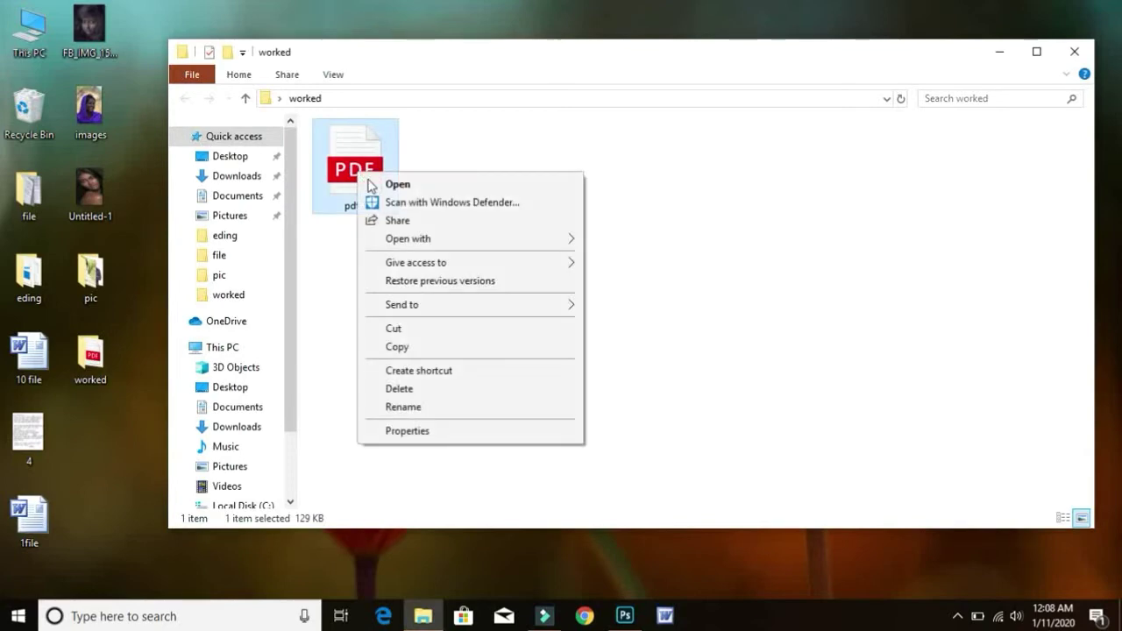
click(396, 184)
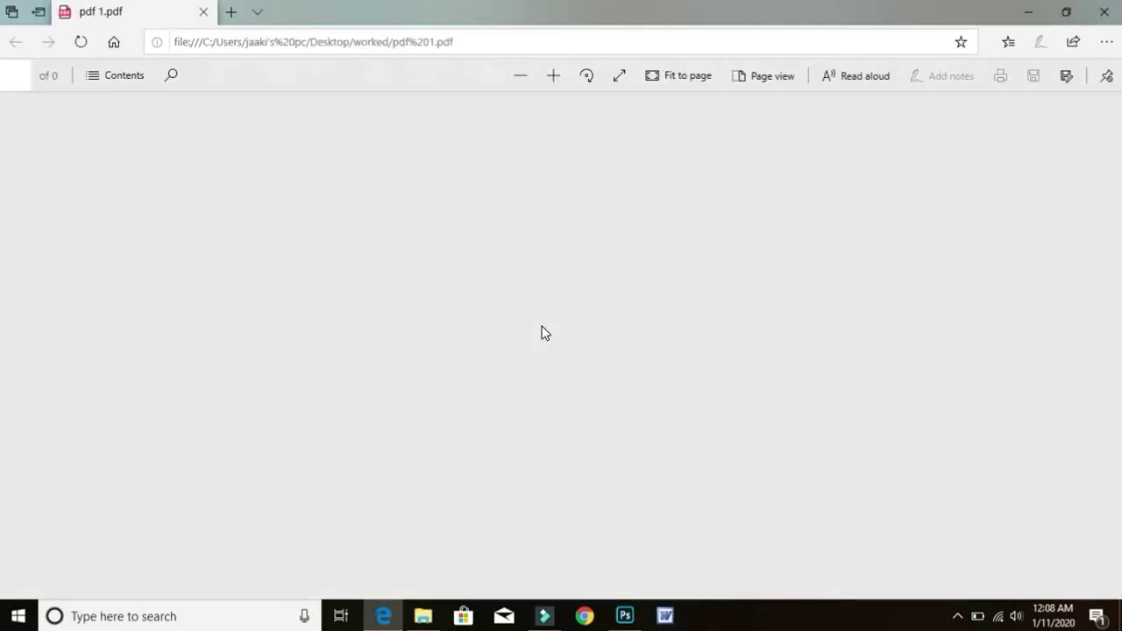
Step: Scroll through pdf 1 in Edge to check its single handwritten notebook page
scroll(696, 273, down, 5)
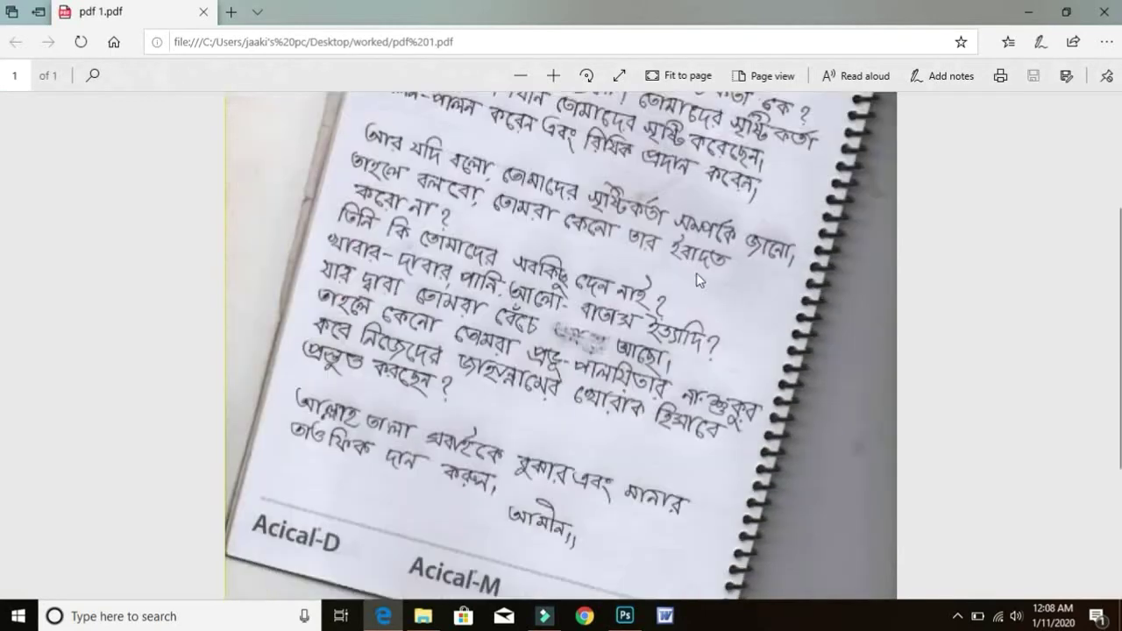
scroll(712, 295, up, 5)
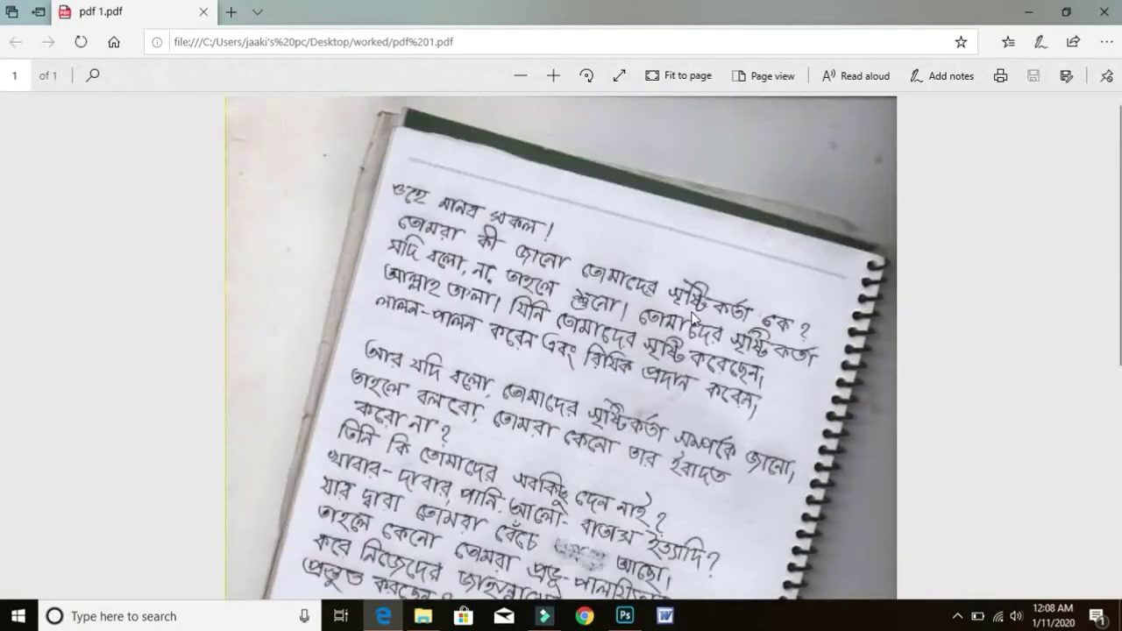
scroll(709, 331, down, 5)
scroll(693, 342, up, 5)
scroll(658, 372, down, 5)
scroll(666, 388, down, 1)
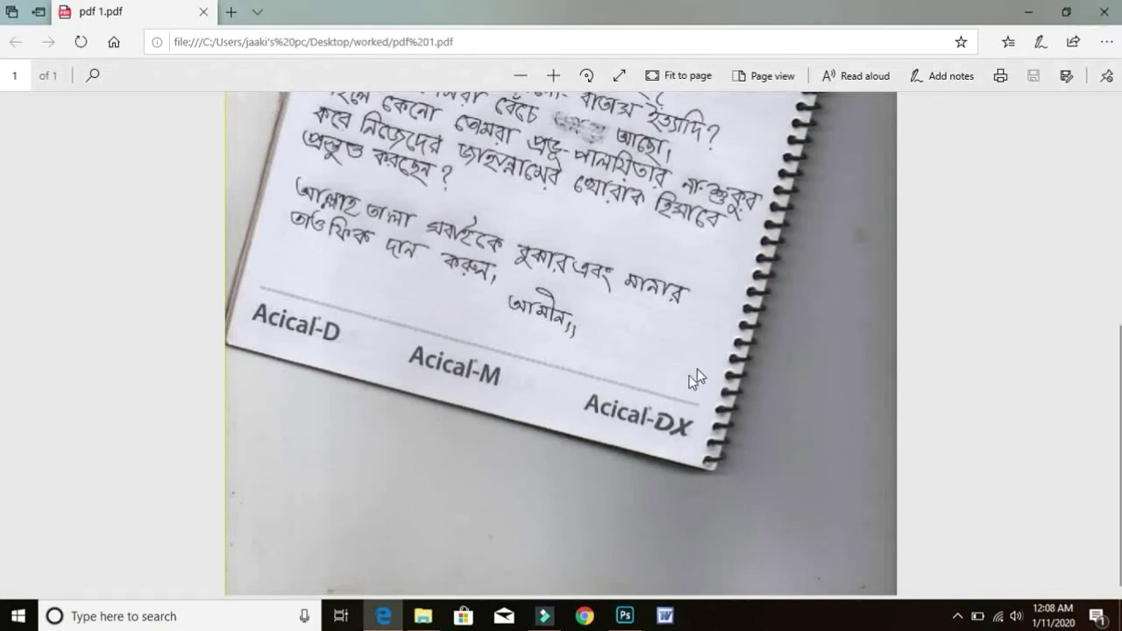
scroll(697, 368, up, 8)
scroll(656, 317, down, 5)
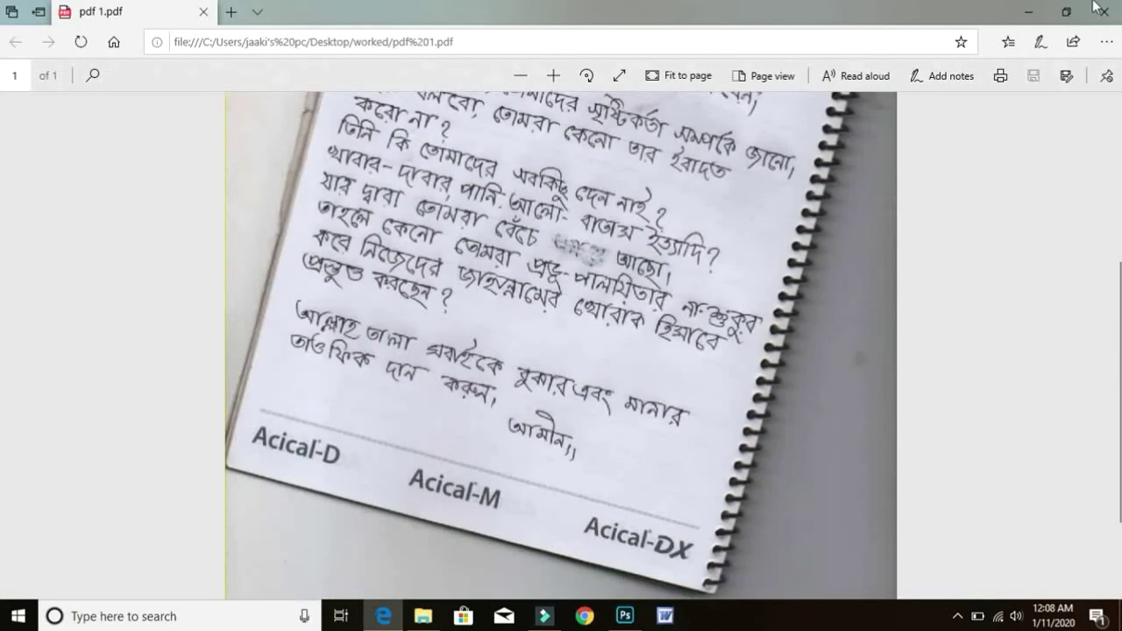
Step: Close Edge and the worked folder, then reopen Photoshop's File > Automate > PDF Presentation dialog
click(1105, 14)
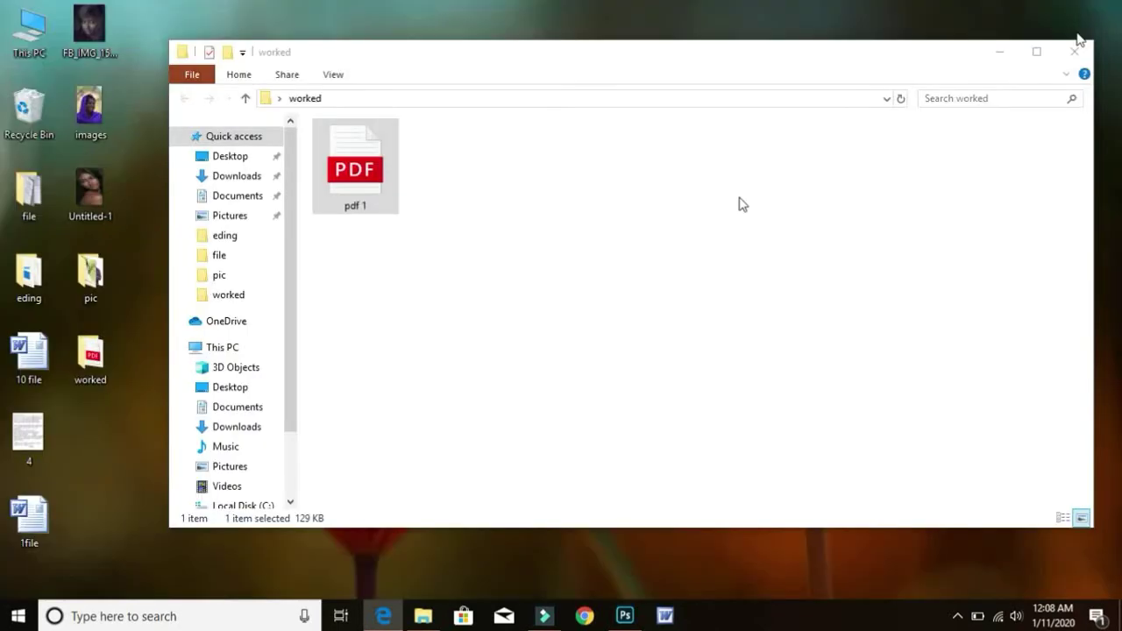
click(1074, 52)
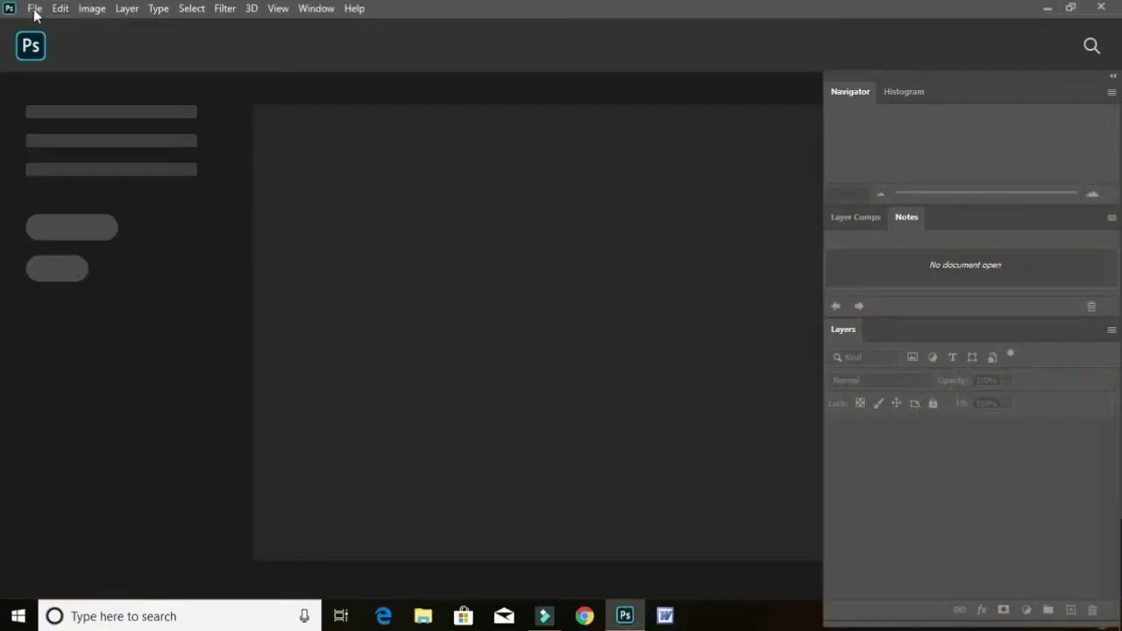
click(35, 11)
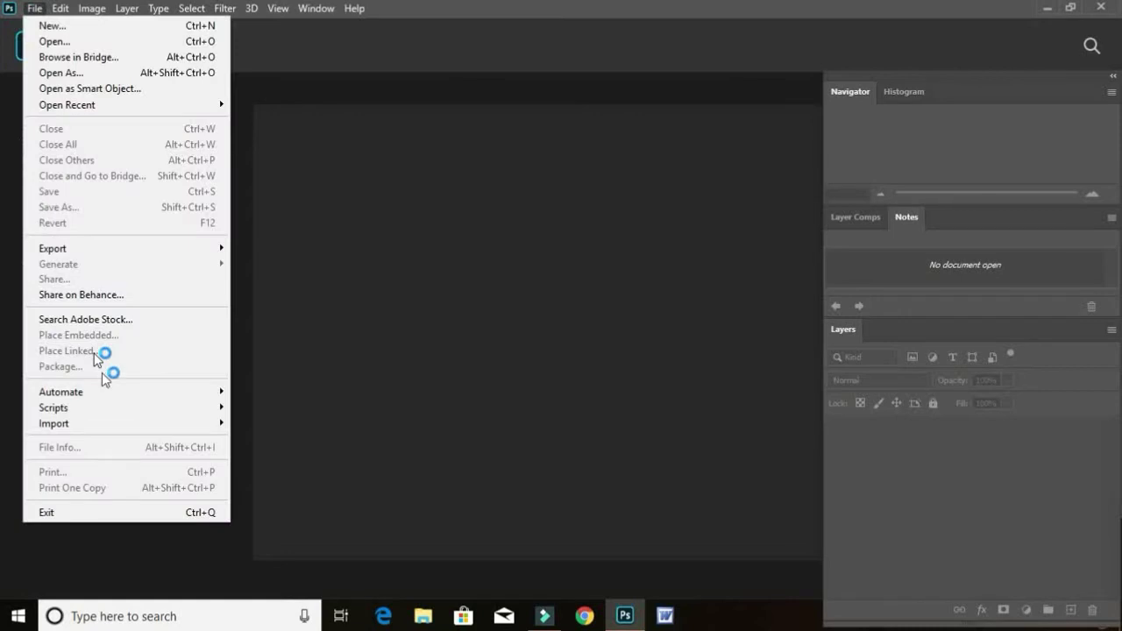
mouse_move(169, 390)
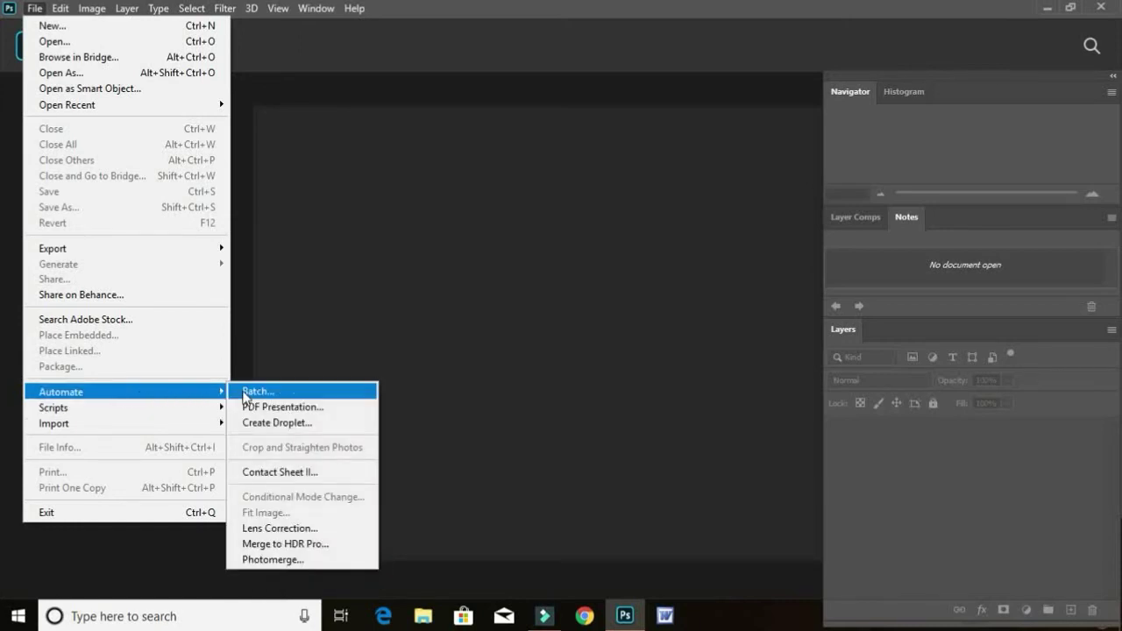
click(290, 408)
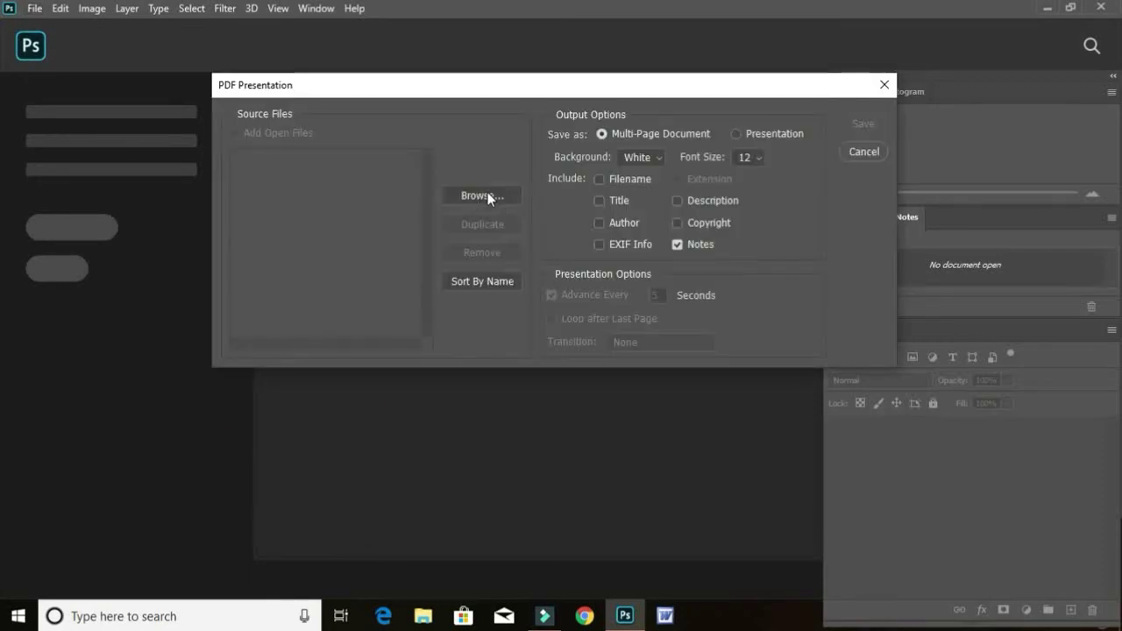
Step: Select all eding-folder files as sources except the aaa subfolder and the VID_20200111_00313 video and .exf files
click(486, 194)
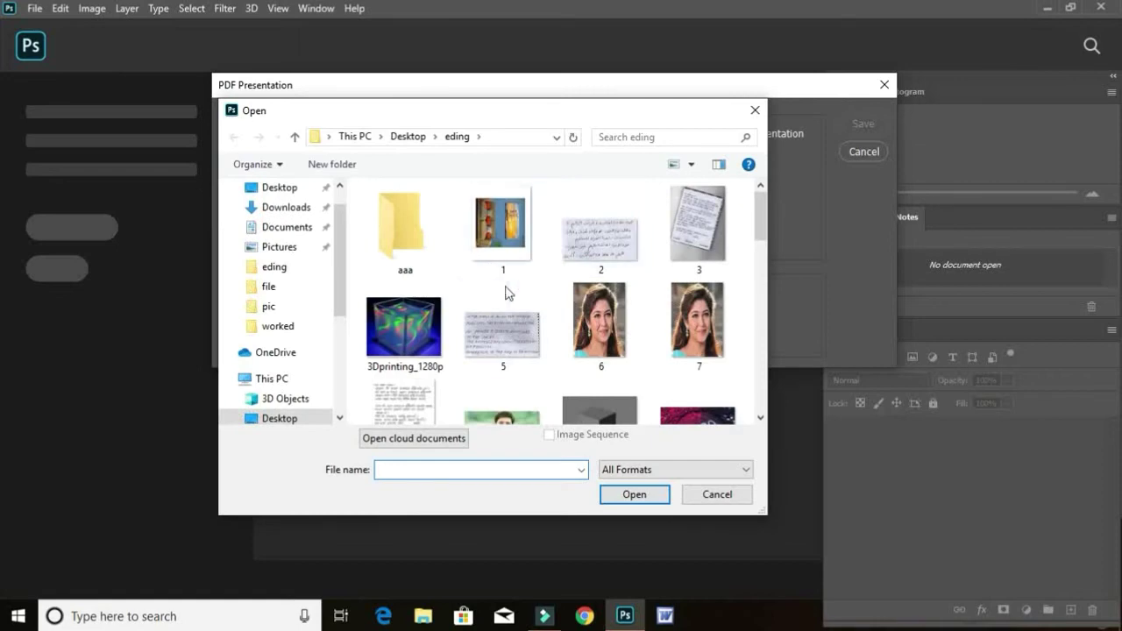
scroll(764, 222, down, 8)
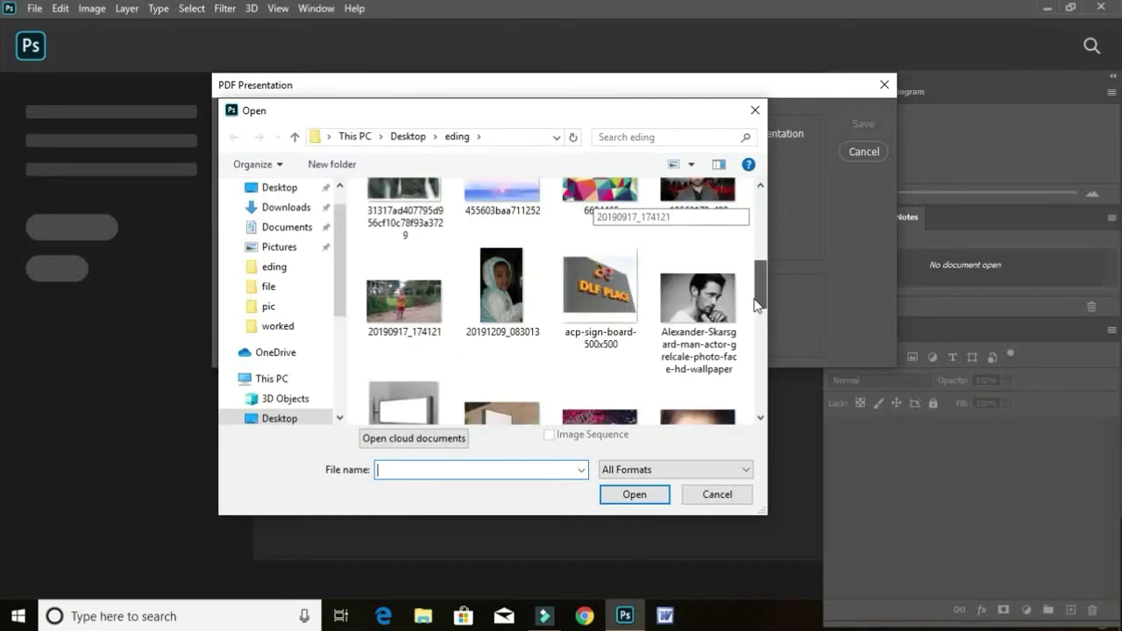
scroll(727, 399, down, 3)
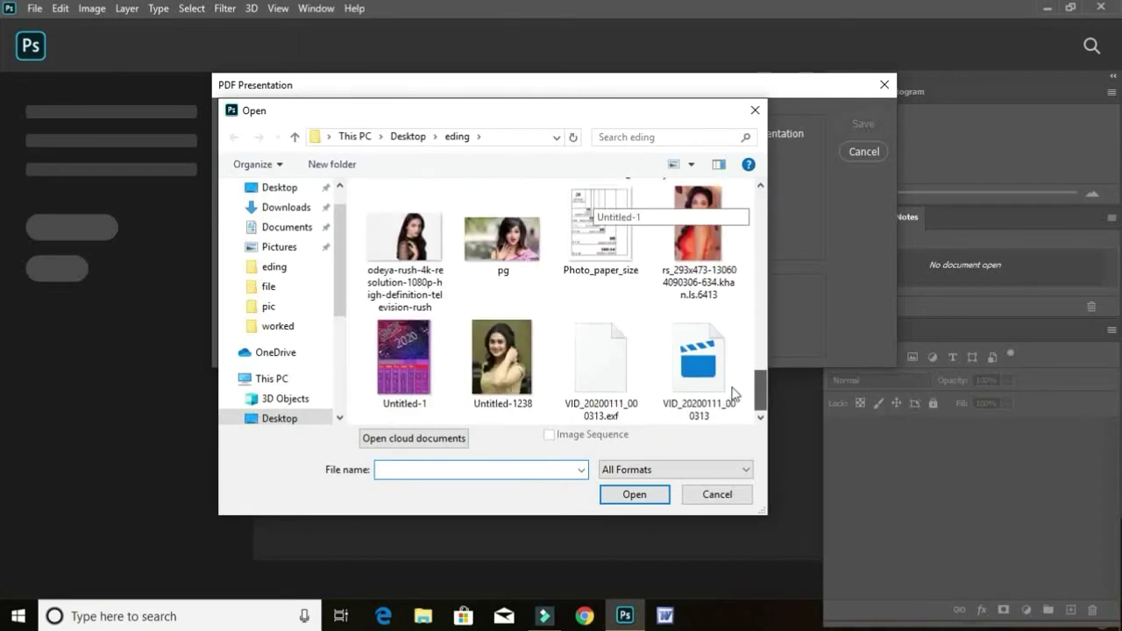
scroll(741, 368, up, 2)
drag(759, 346, 777, 195)
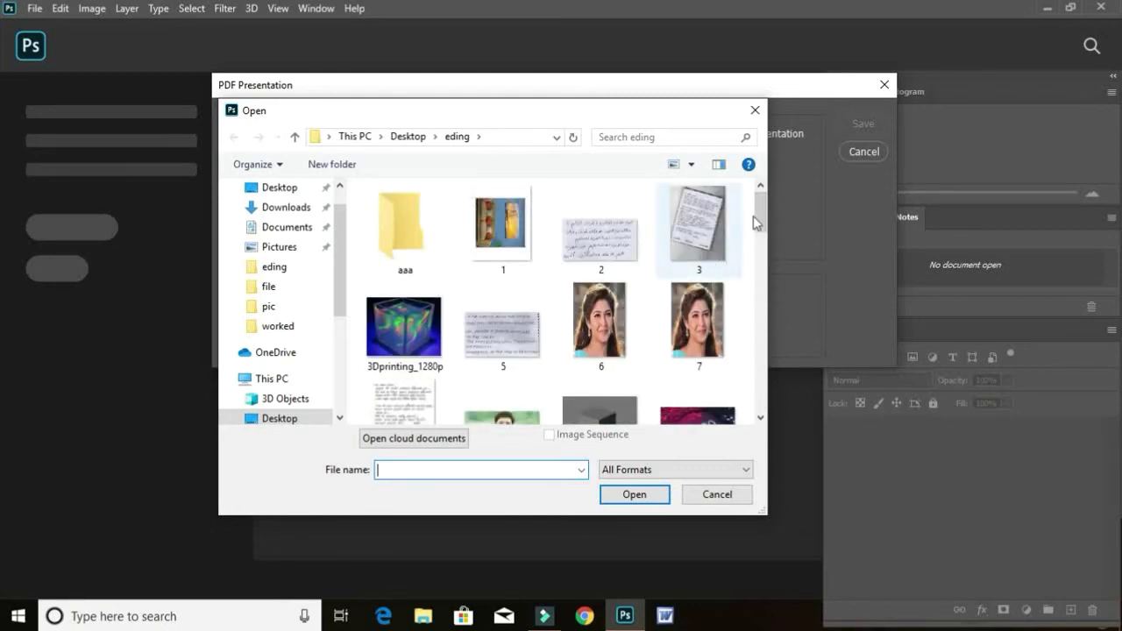
click(496, 252)
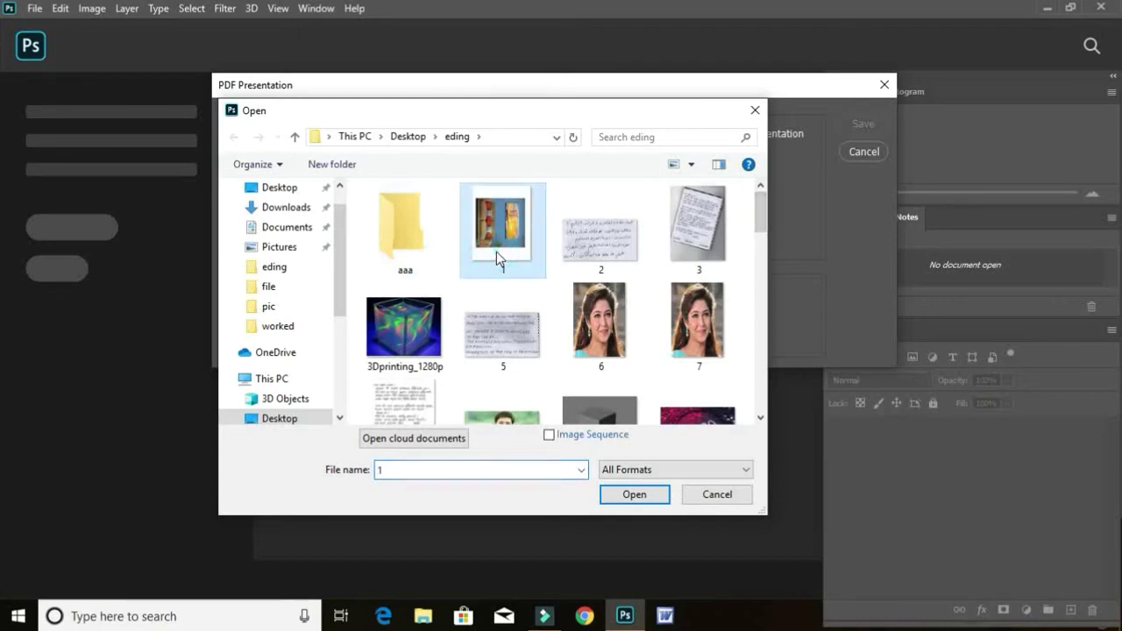
key(ctrl+a)
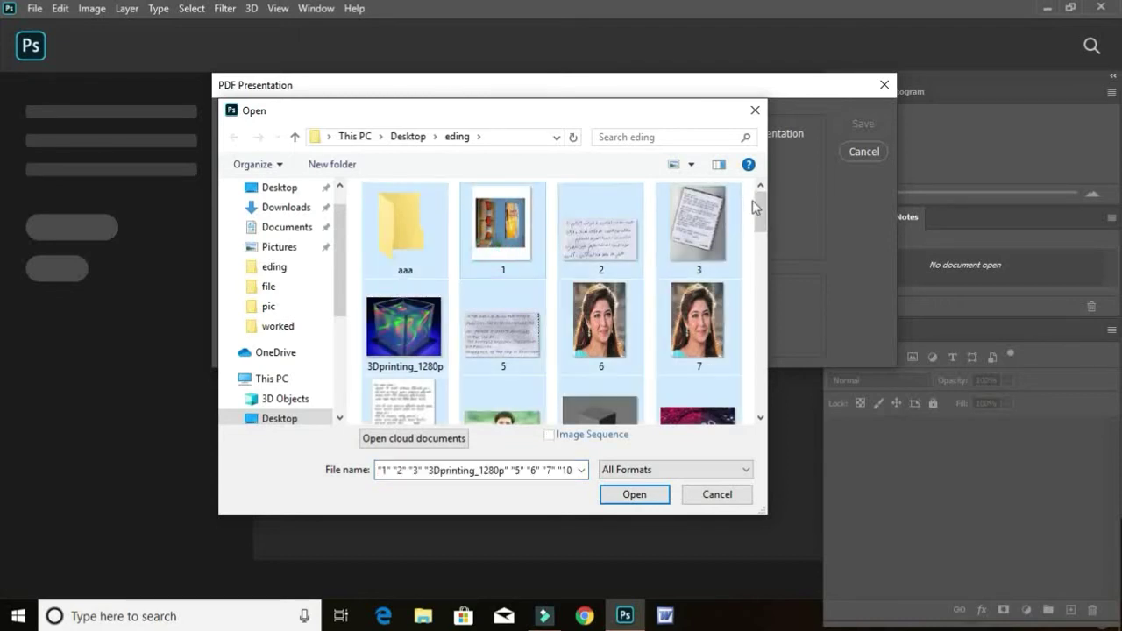
ctrl+click(426, 253)
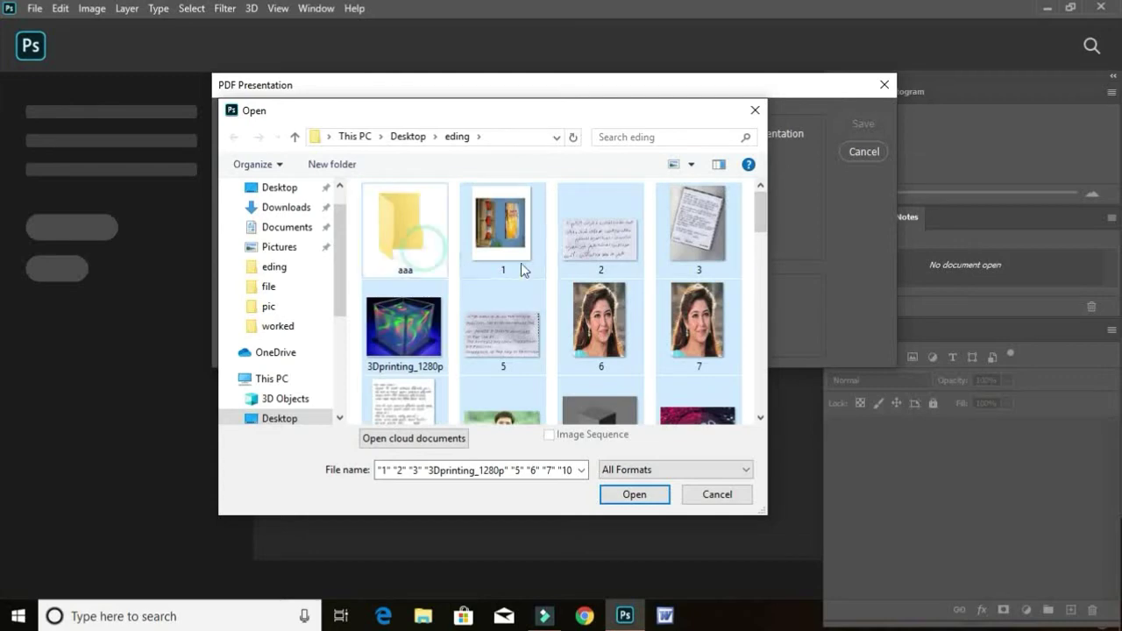
scroll(693, 414, down, 5)
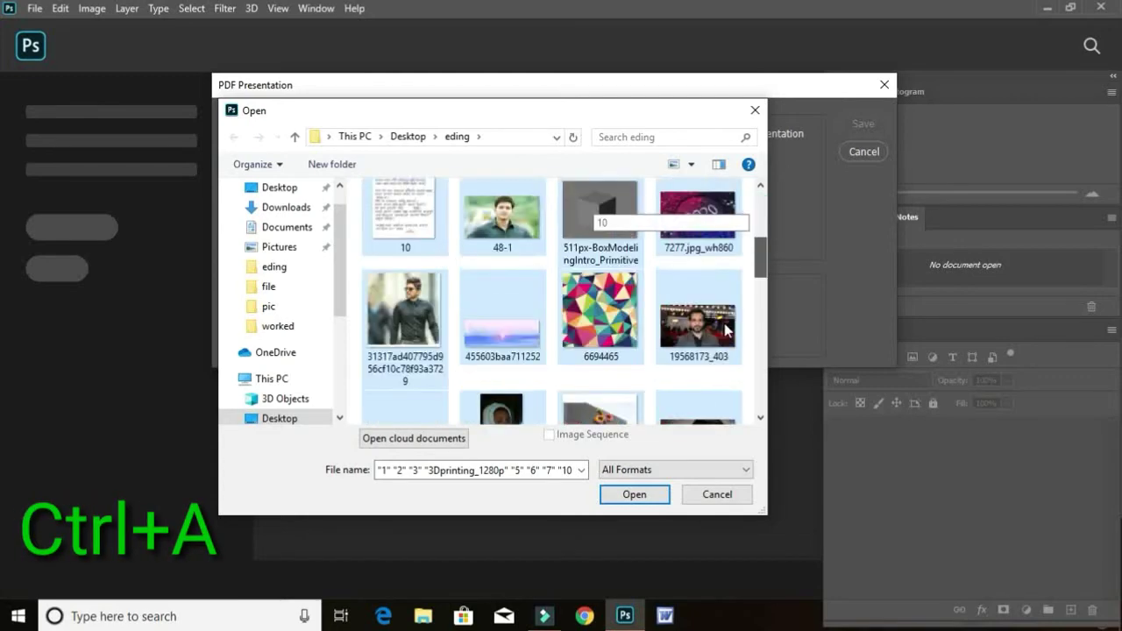
ctrl+click(705, 363)
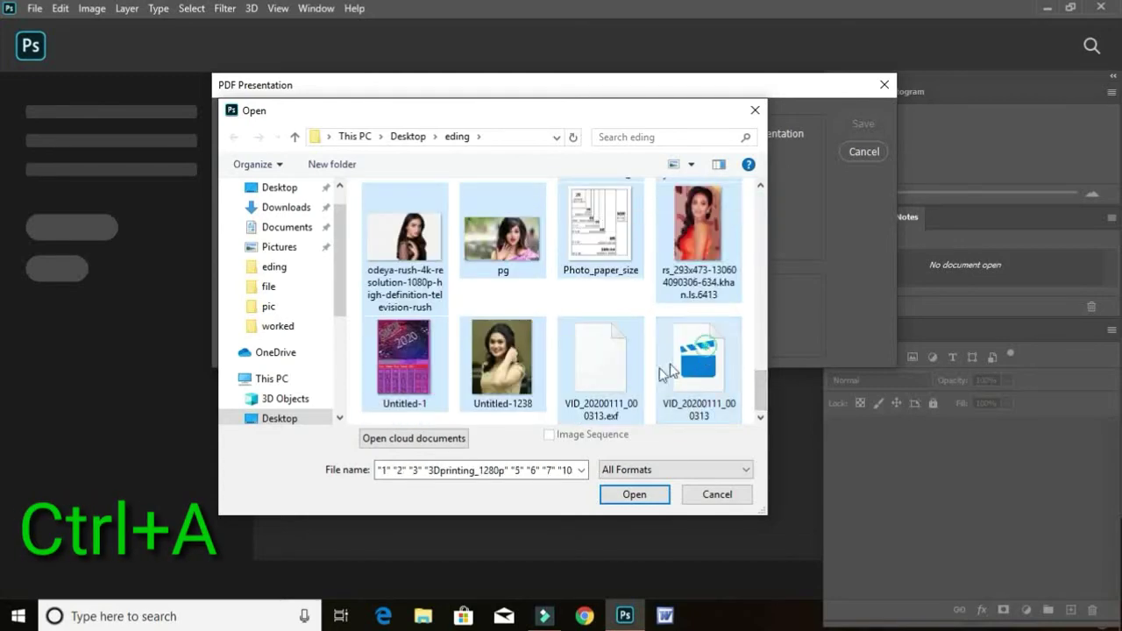
ctrl+click(598, 389)
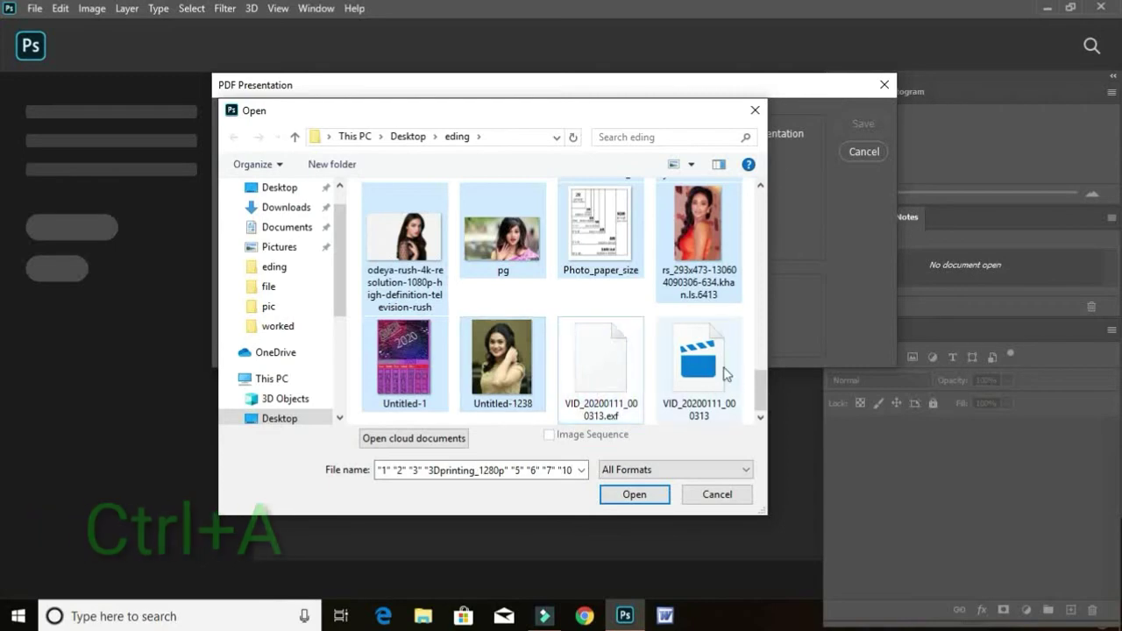
mouse_move(759, 390)
mouse_down()
mouse_move(777, 326)
mouse_move(751, 215)
mouse_move(759, 390)
mouse_up()
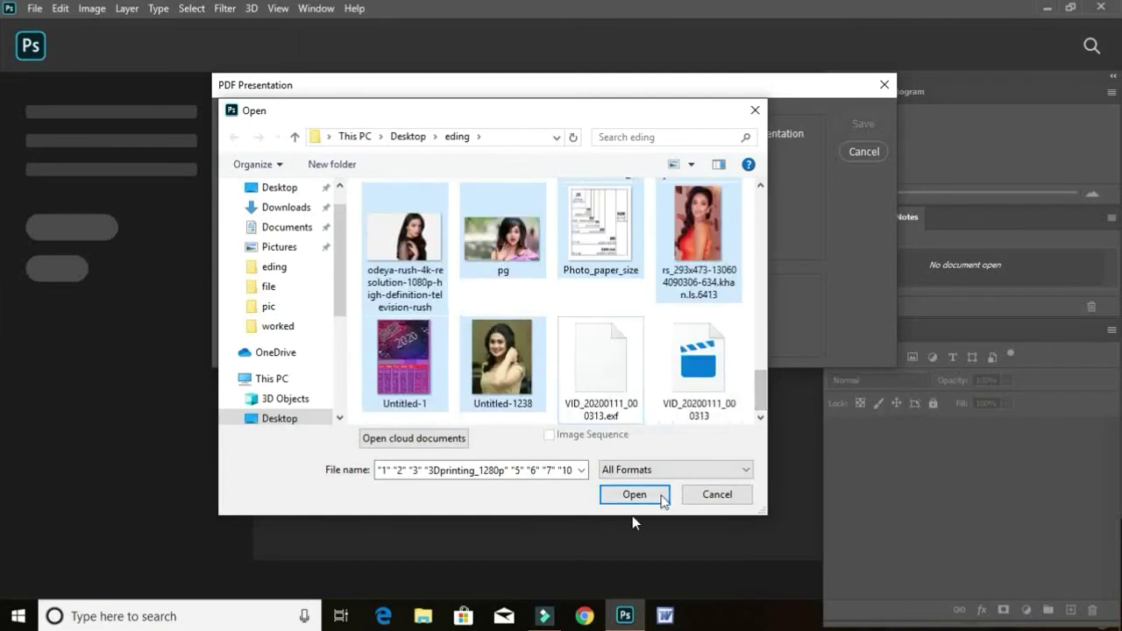
Step: Add the eding images (1.jpg through Untitled-1238.jpg) as source files, skipping the one unsupported file
click(638, 494)
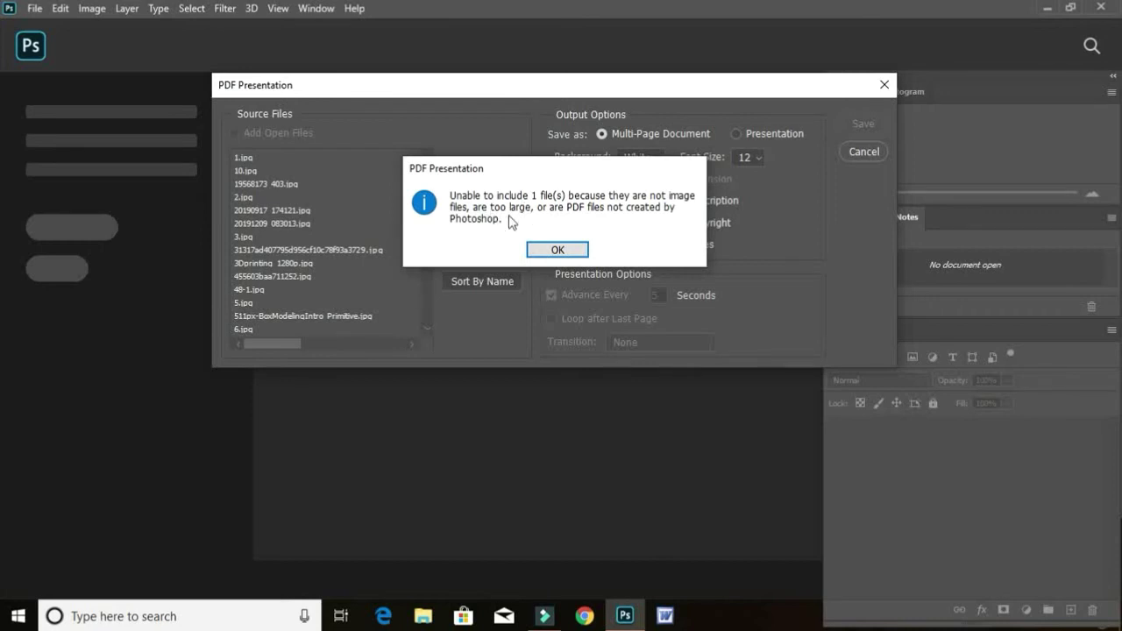
click(553, 249)
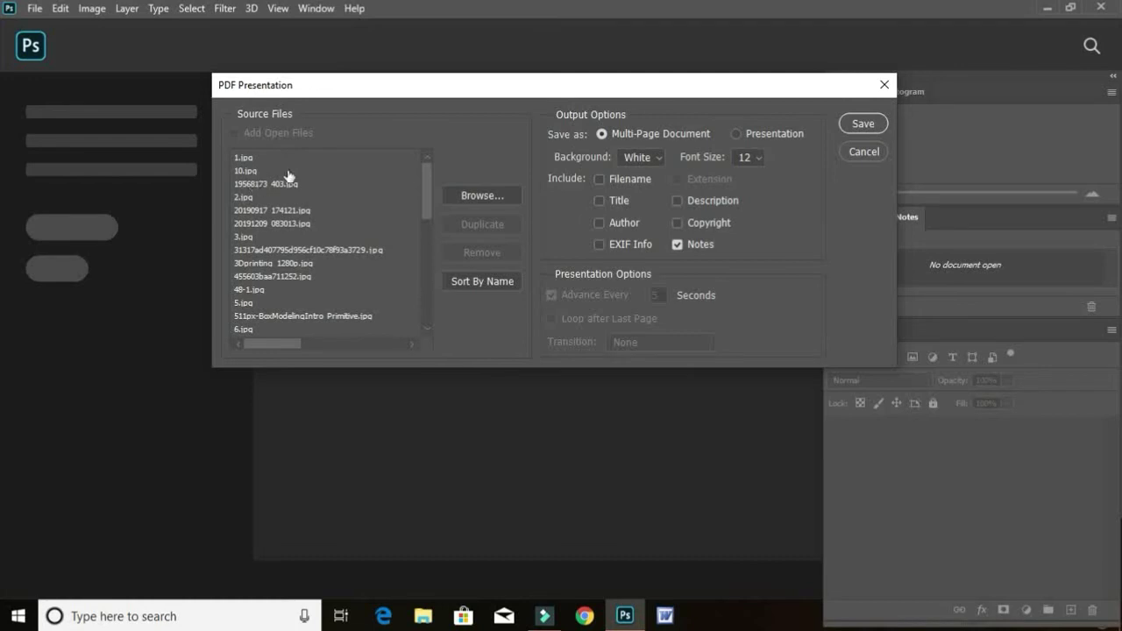
drag(423, 185, 423, 307)
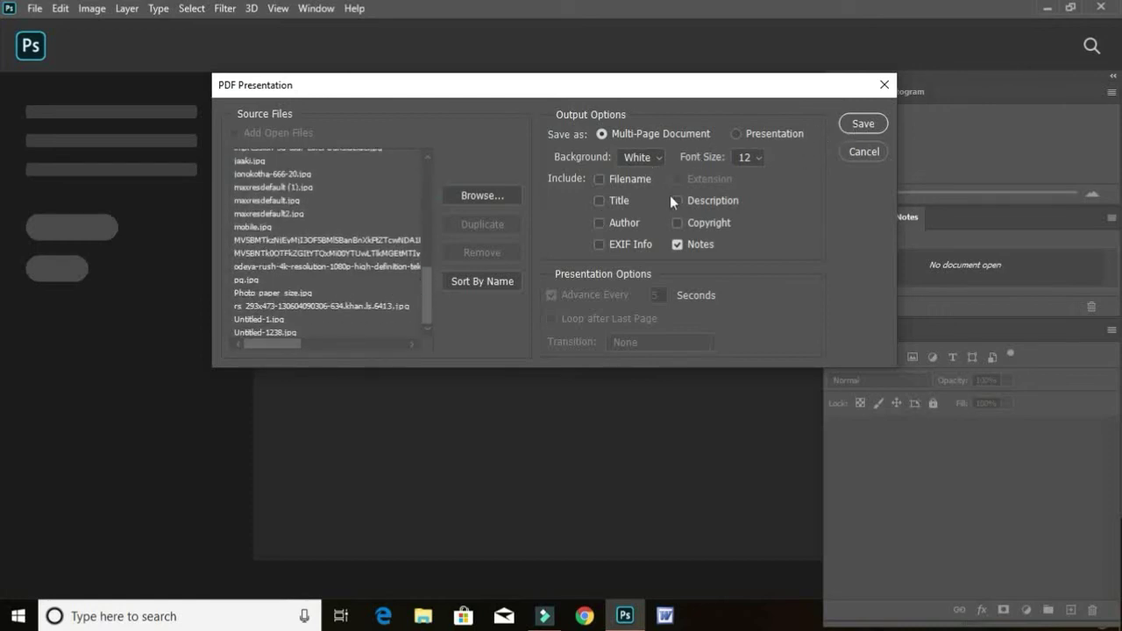
Step: Save the presentation as 'pdf 2' in the worked folder on the Desktop
click(864, 125)
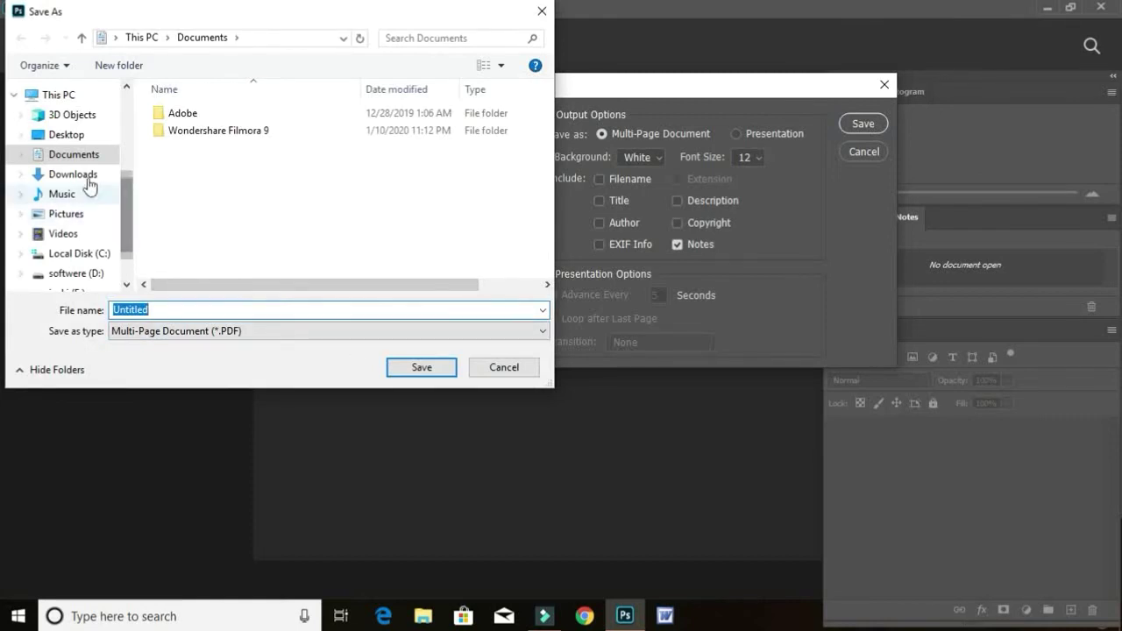
click(69, 136)
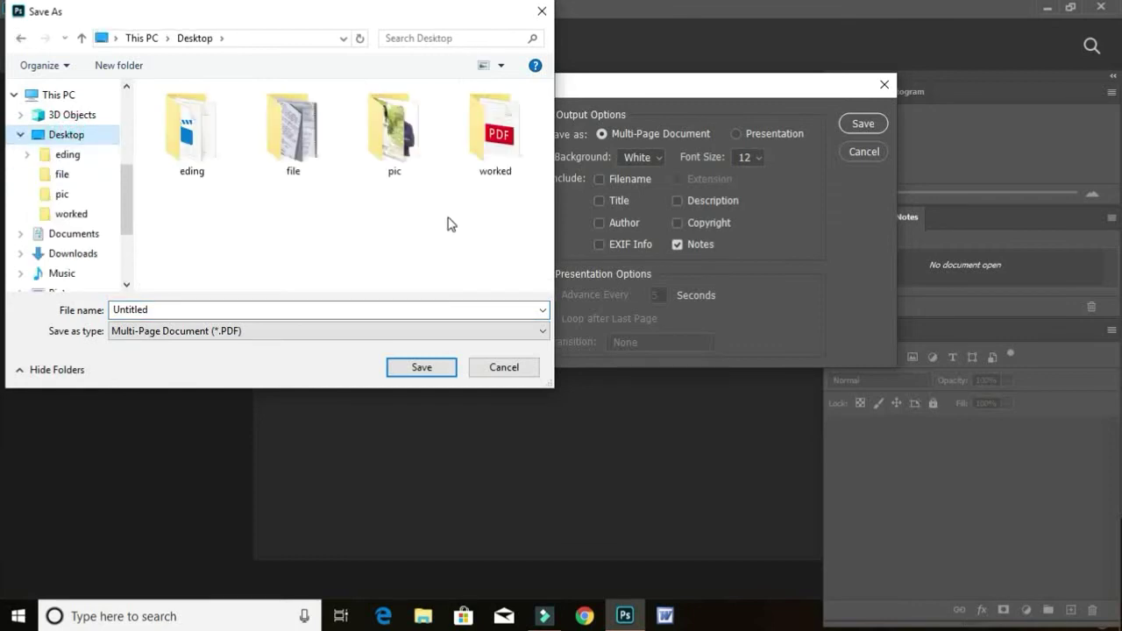
double_click(497, 153)
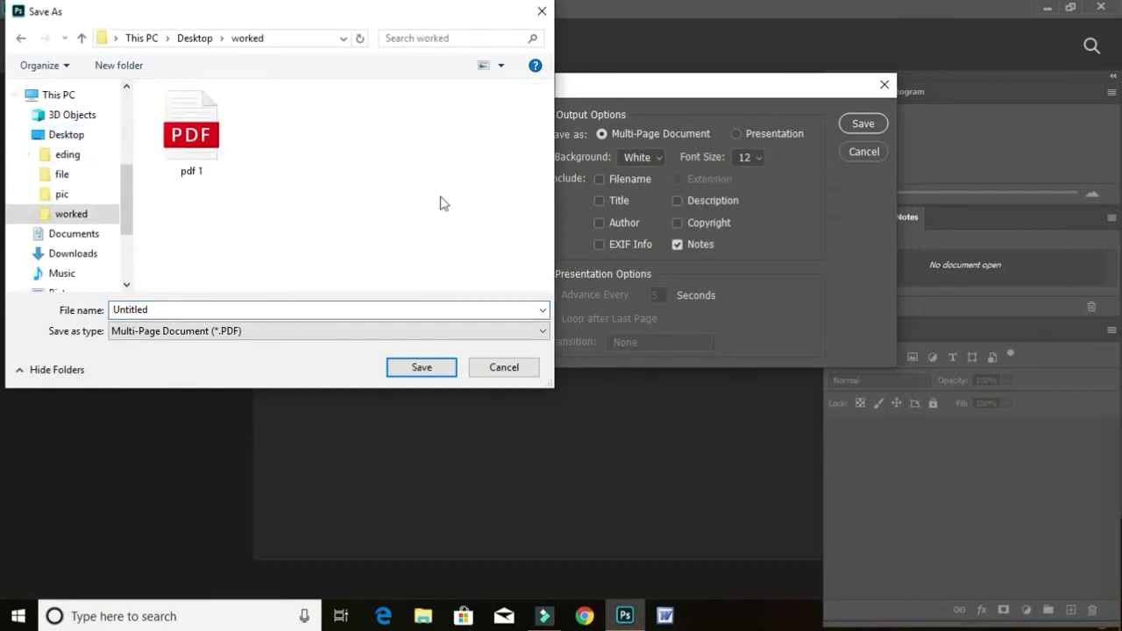
double_click(176, 310)
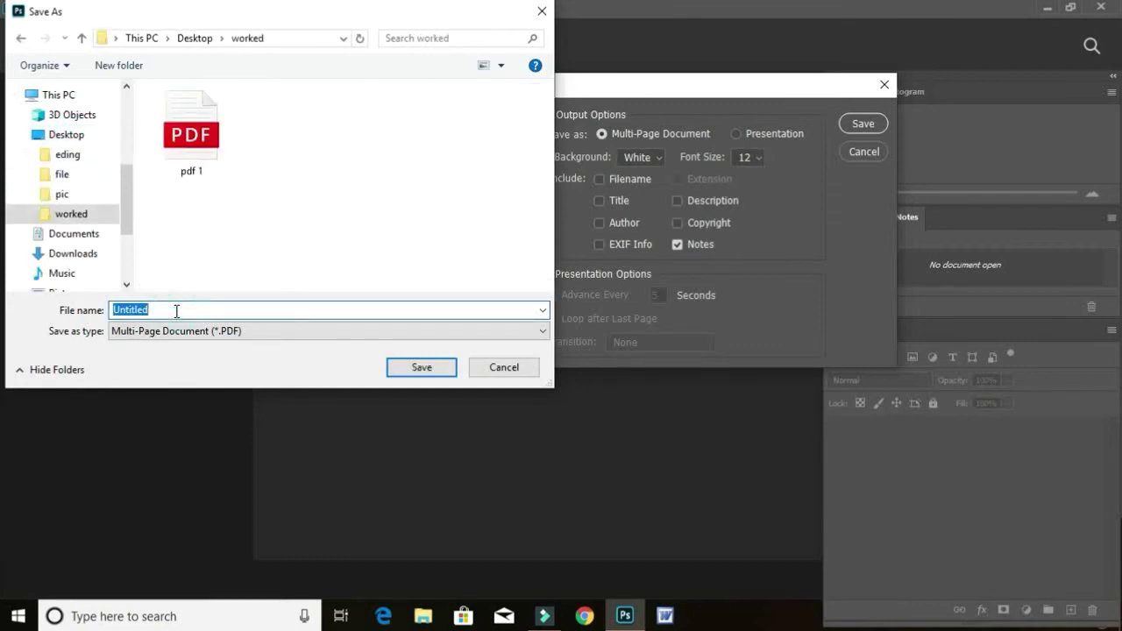
text(pdf 2)
Step: Review the Compression, Output, Security and Summary pages, then save pdf 2 with High Quality Print
click(419, 368)
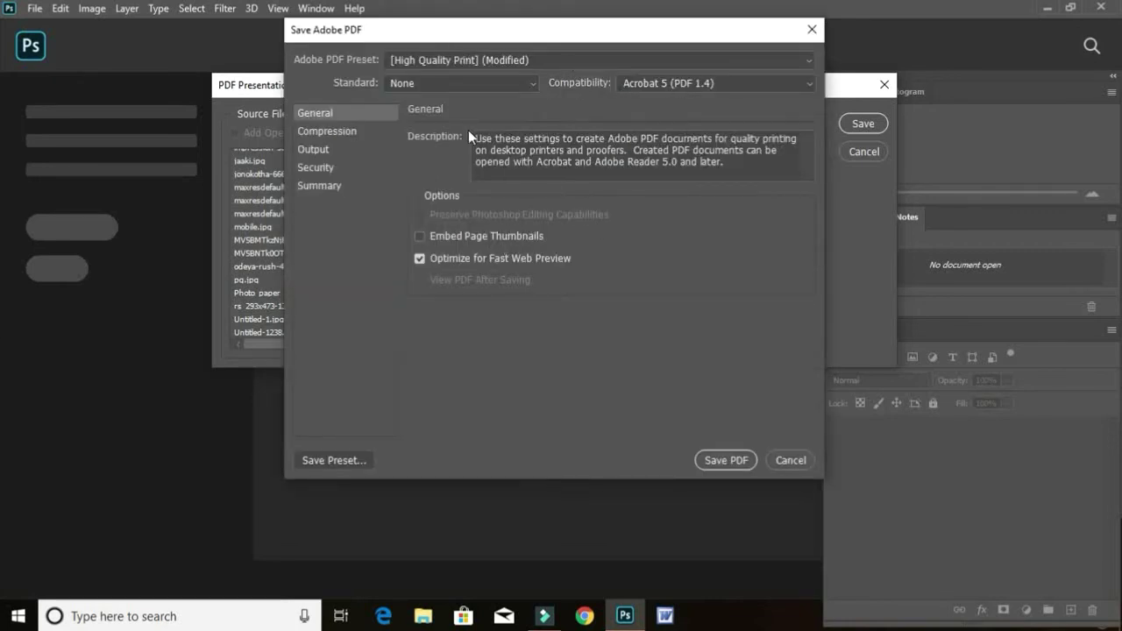
click(338, 131)
click(316, 154)
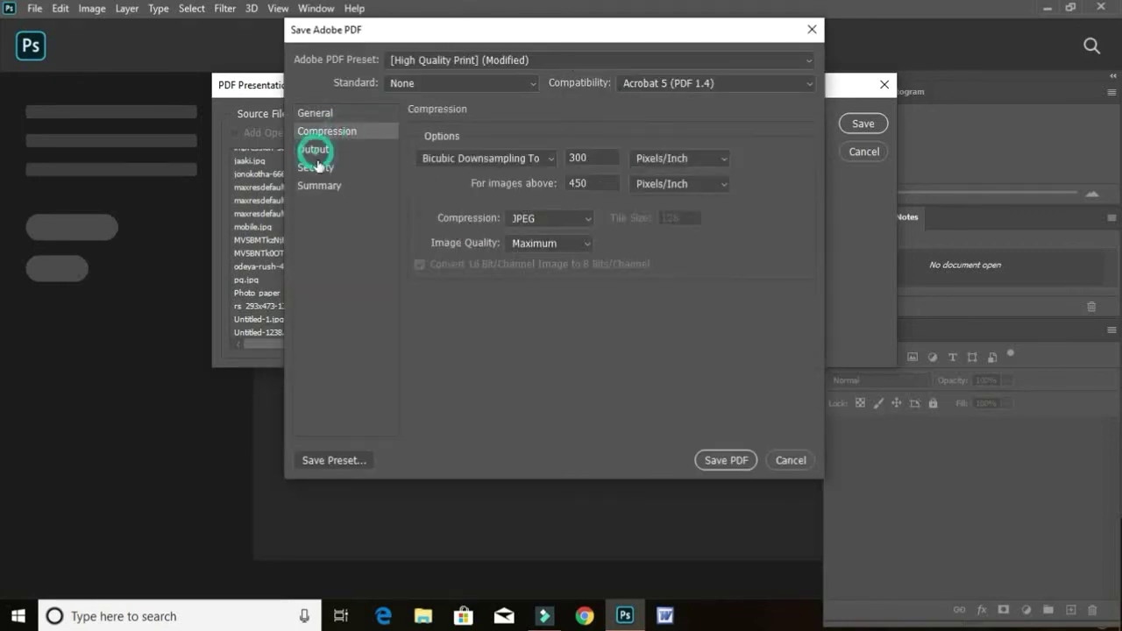
click(317, 168)
click(326, 184)
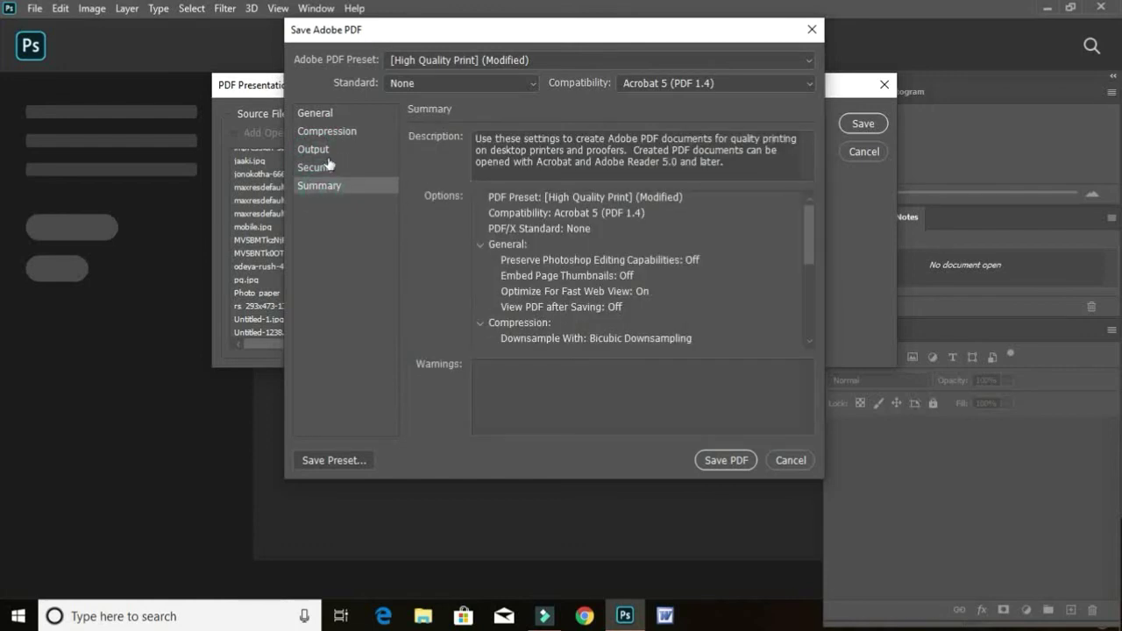
click(328, 166)
click(322, 147)
click(333, 129)
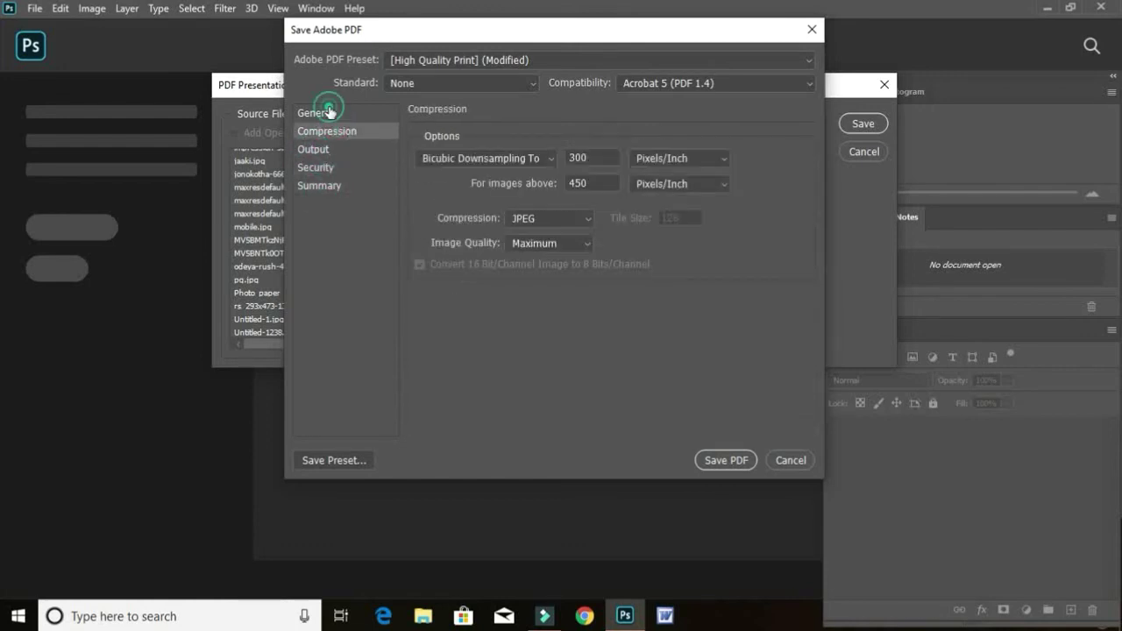
click(319, 113)
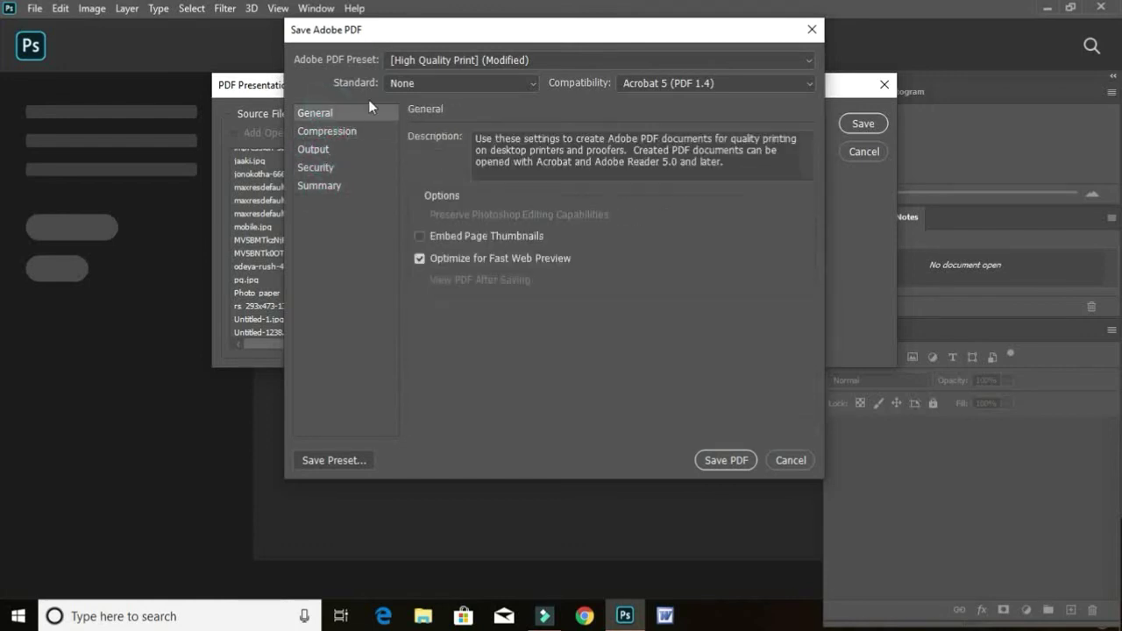
click(724, 459)
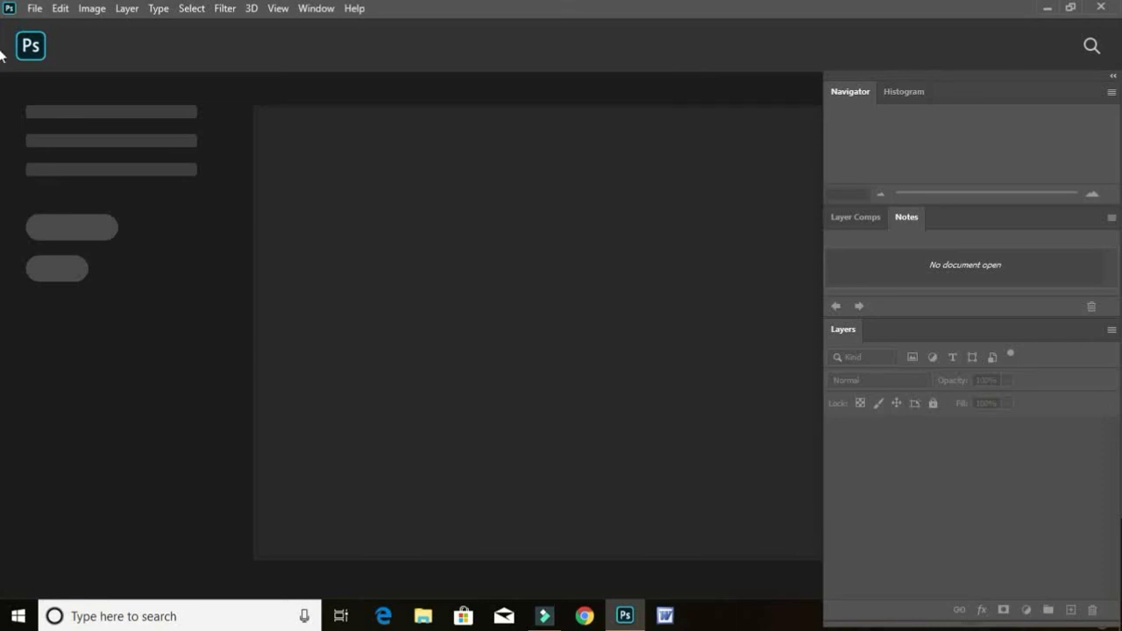
Step: Minimize Photoshop and open the worked folder from the desktop
click(1047, 9)
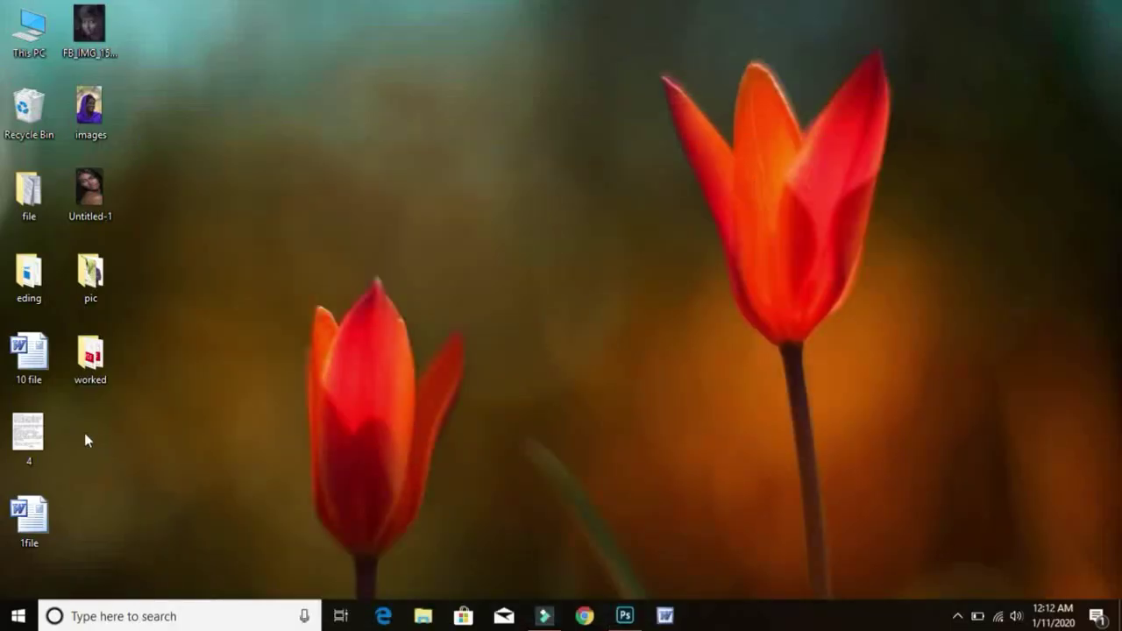
right_click(86, 370)
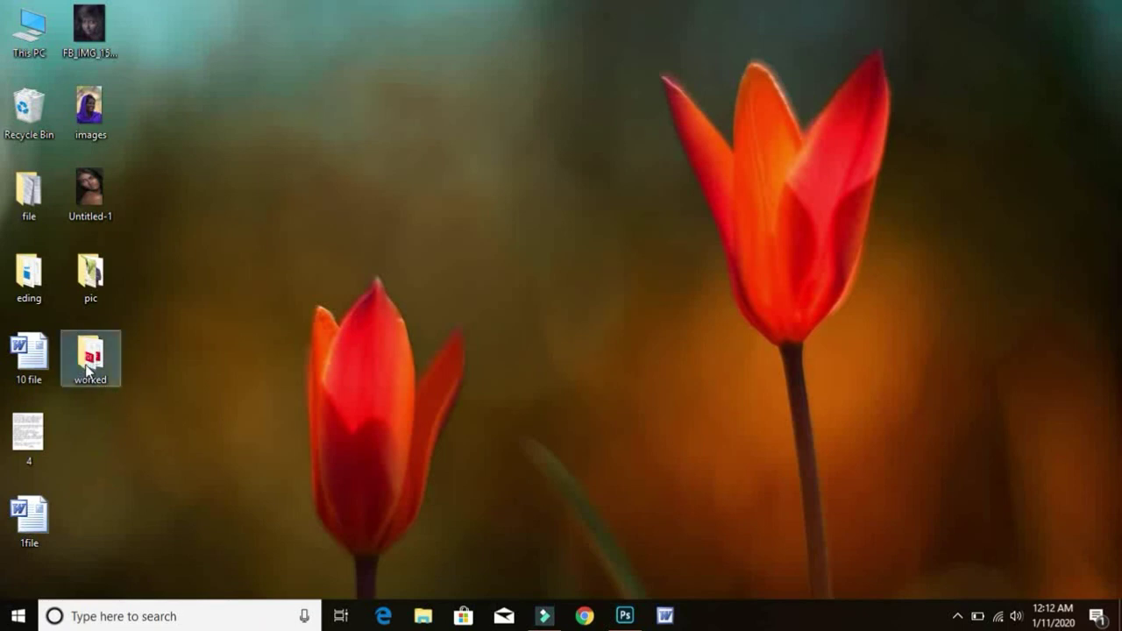
click(85, 366)
double_click(85, 370)
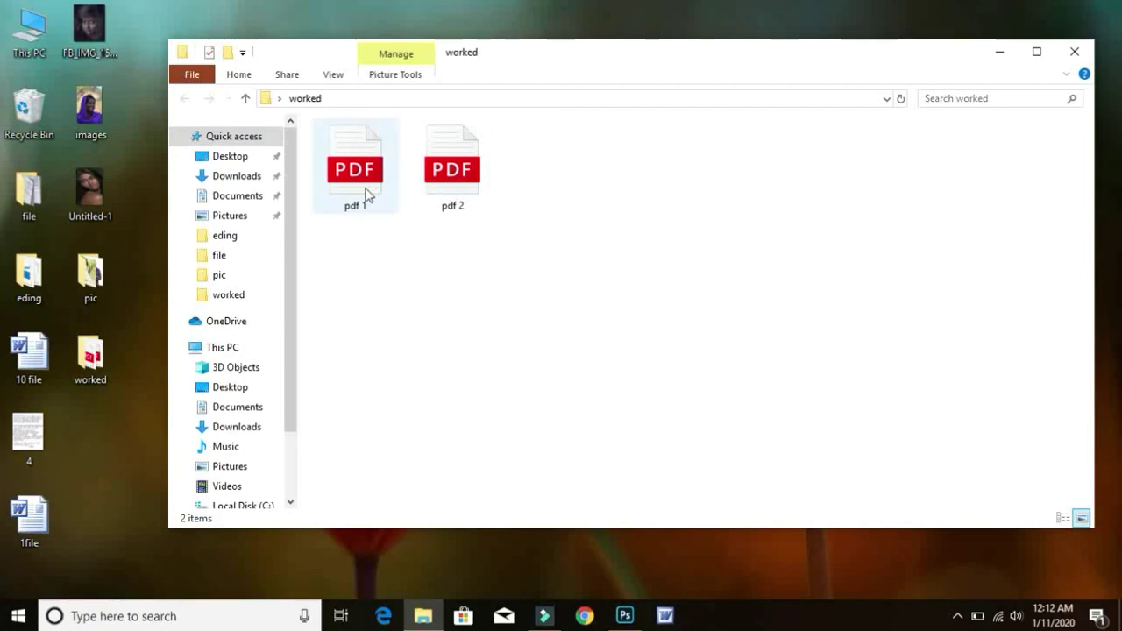
Step: Open pdf 2 in Edge and scroll down through its 40 pages
click(461, 175)
double_click(462, 174)
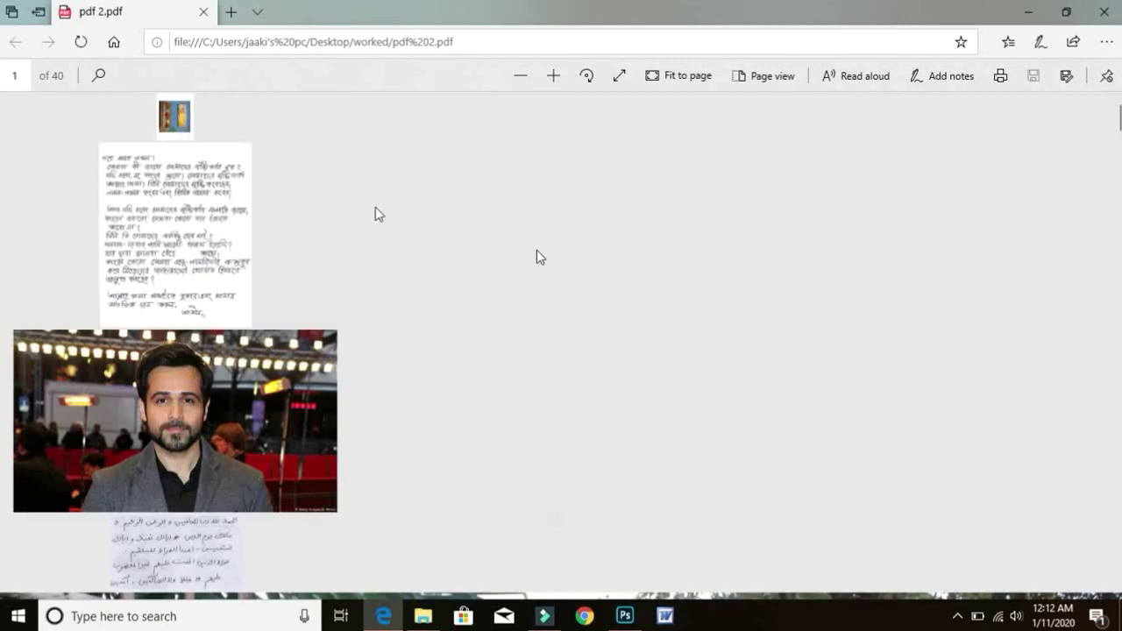
scroll(383, 261, down, 3)
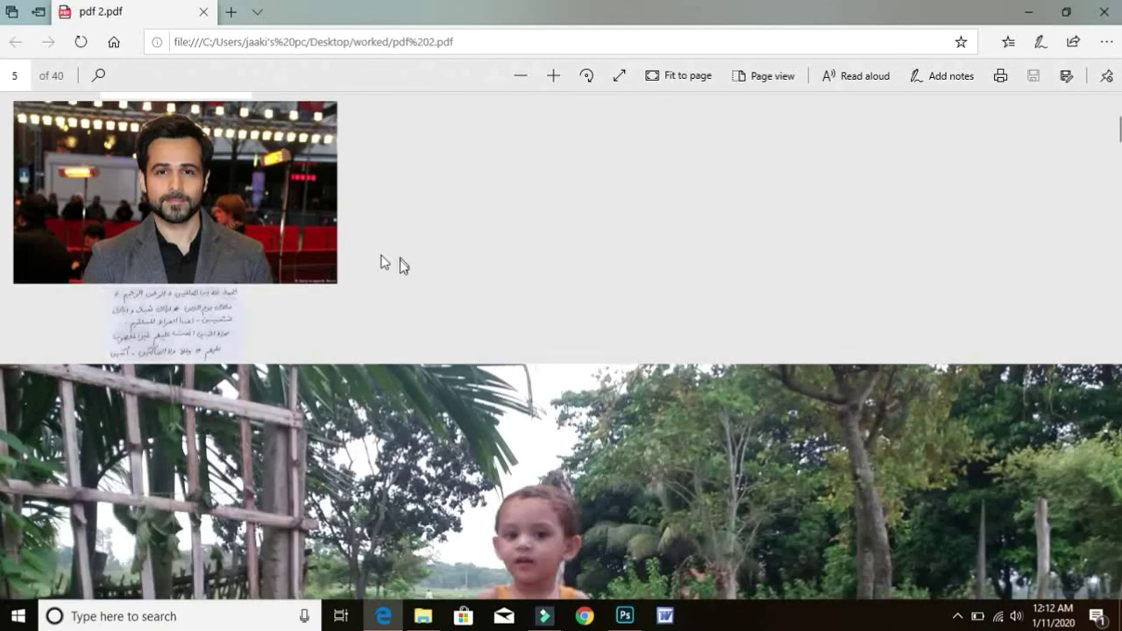
scroll(400, 261, down, 5)
scroll(400, 265, down, 3)
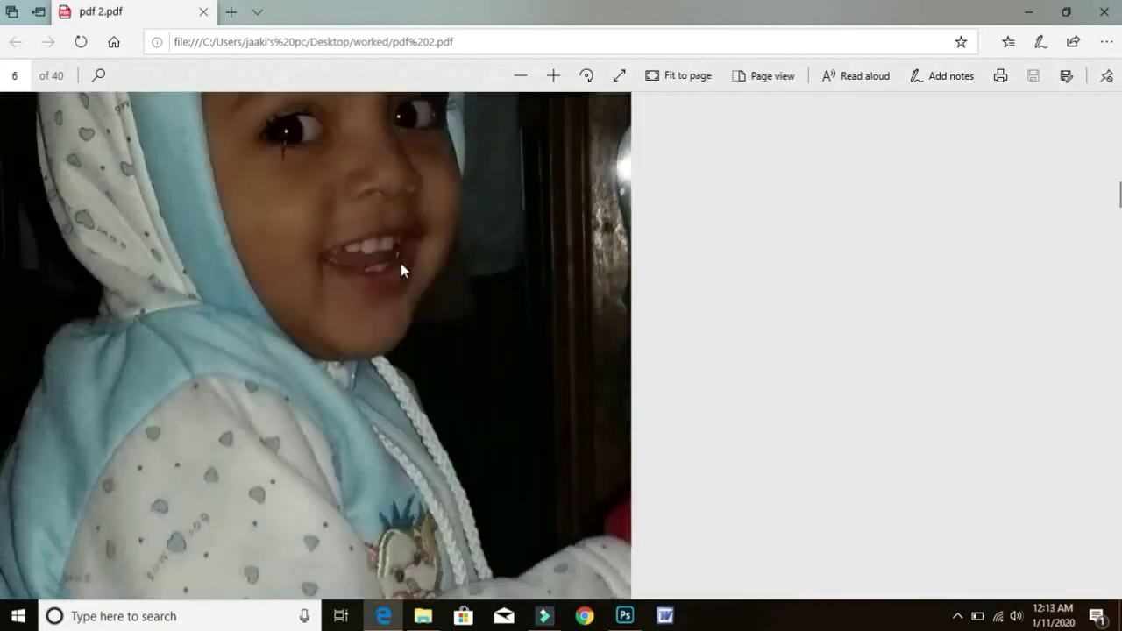
scroll(403, 276, down, 5)
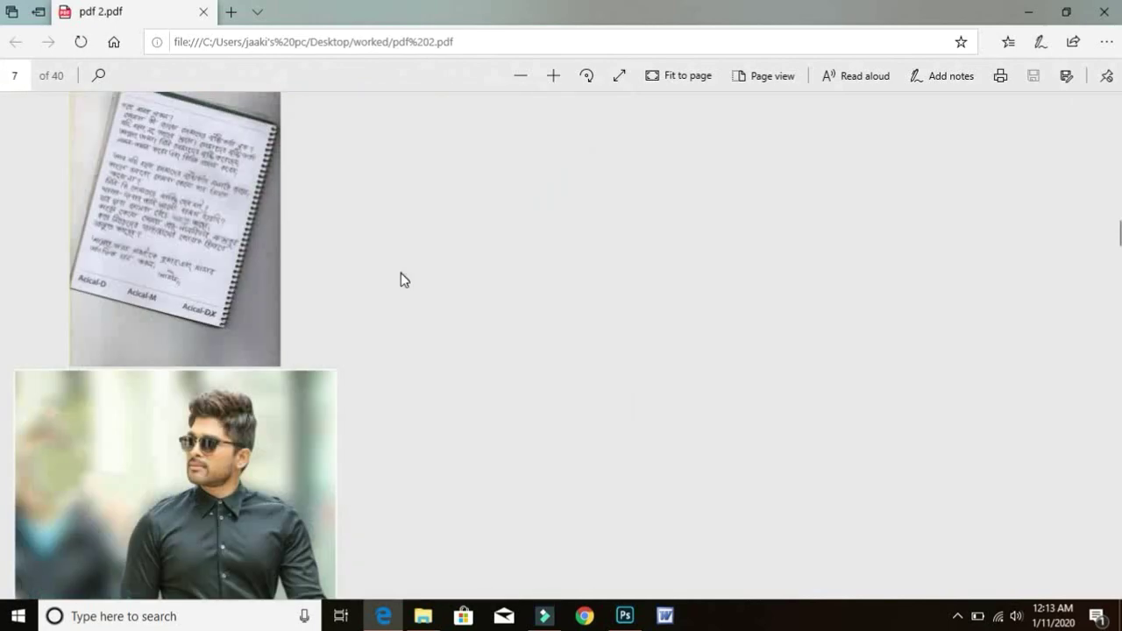
scroll(403, 278, down, 20)
scroll(400, 292, down, 12)
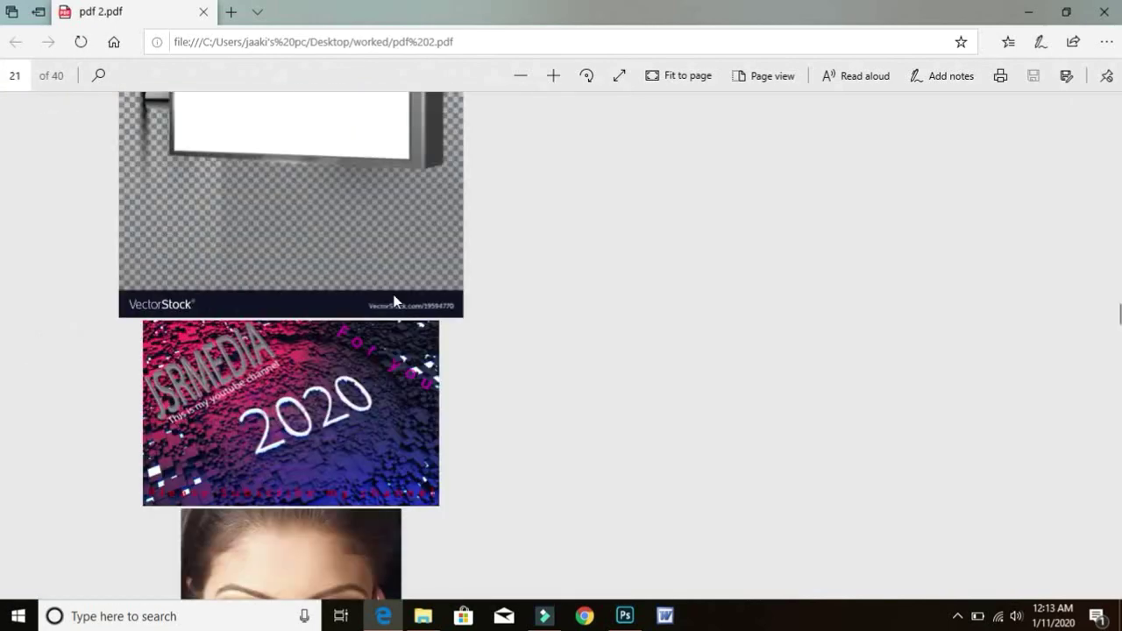
scroll(395, 302, down, 10)
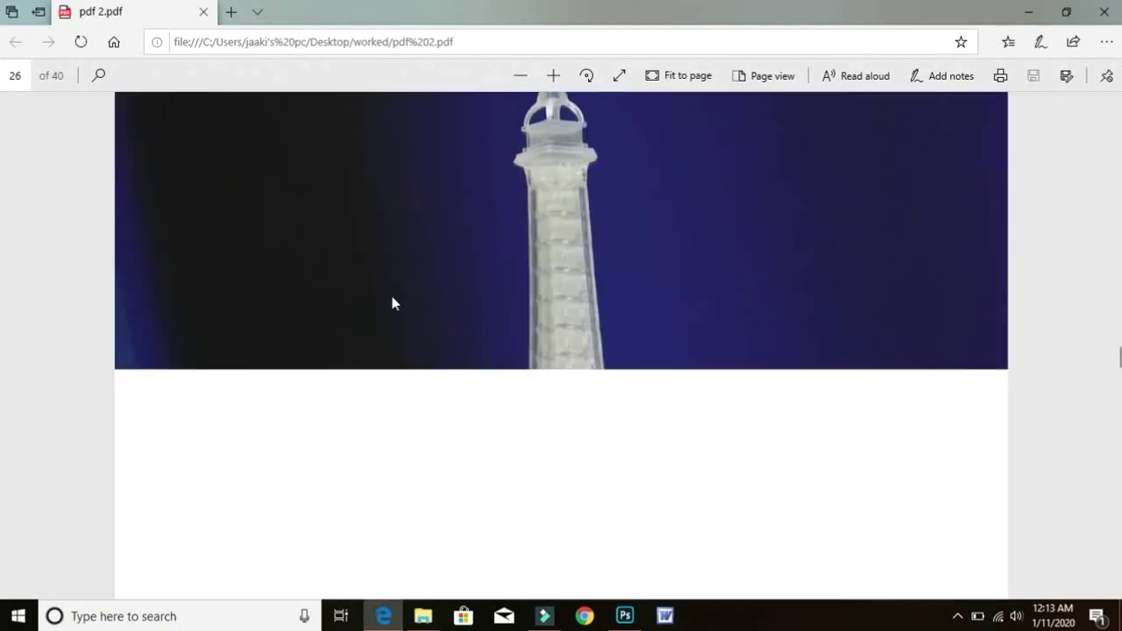
scroll(391, 307, down, 3)
scroll(392, 308, down, 3)
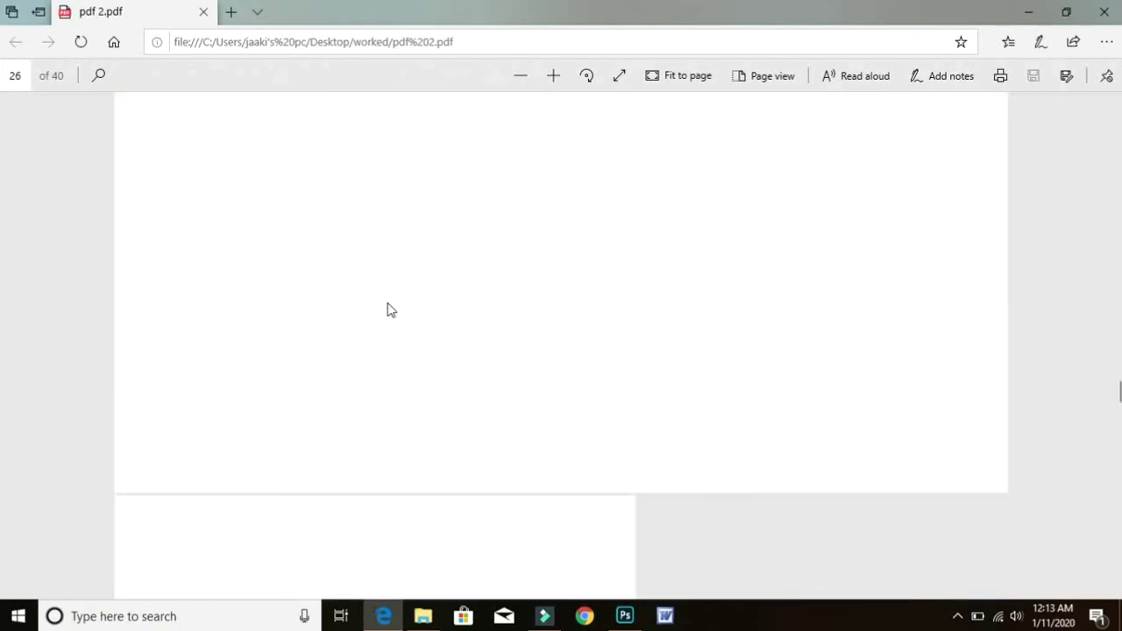
scroll(391, 309, down, 2)
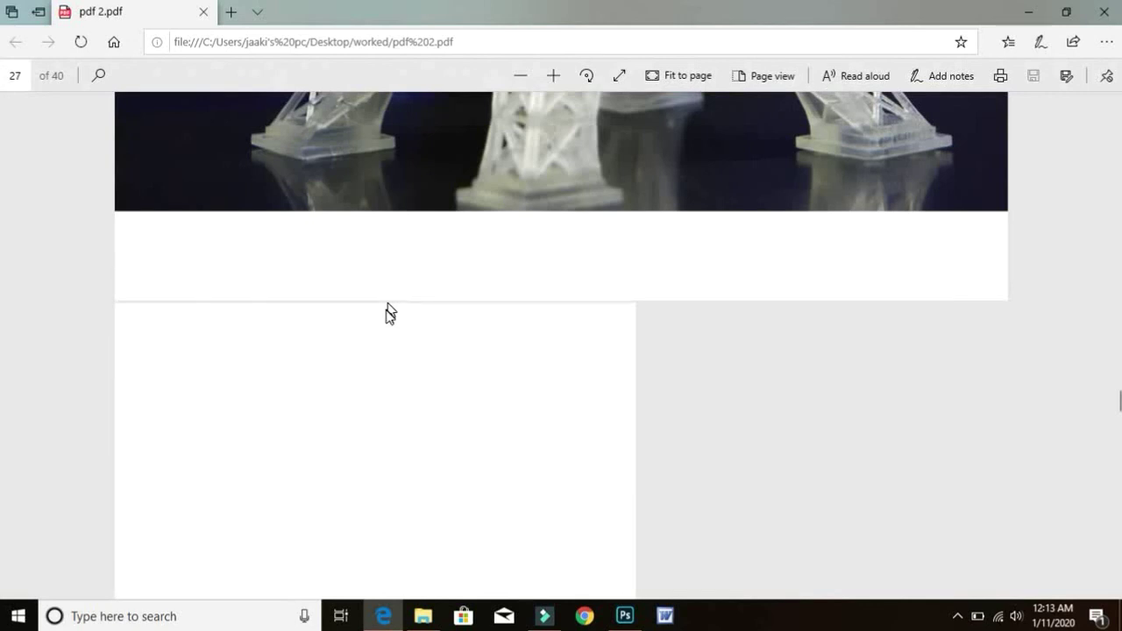
scroll(390, 314, down, 15)
scroll(389, 319, down, 10)
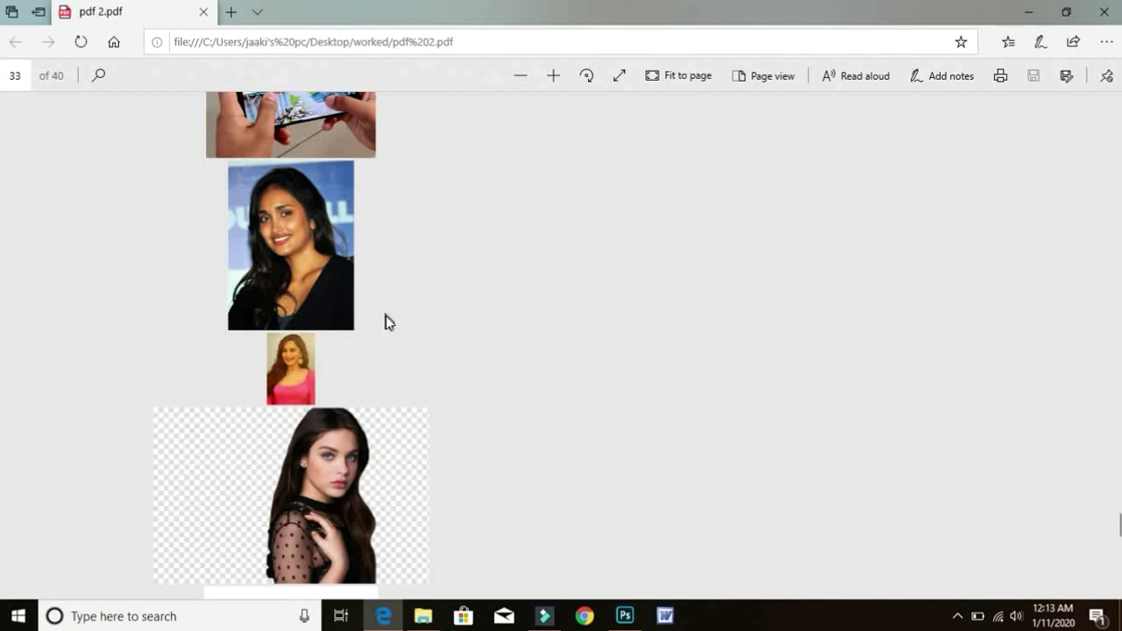
scroll(389, 322, down, 15)
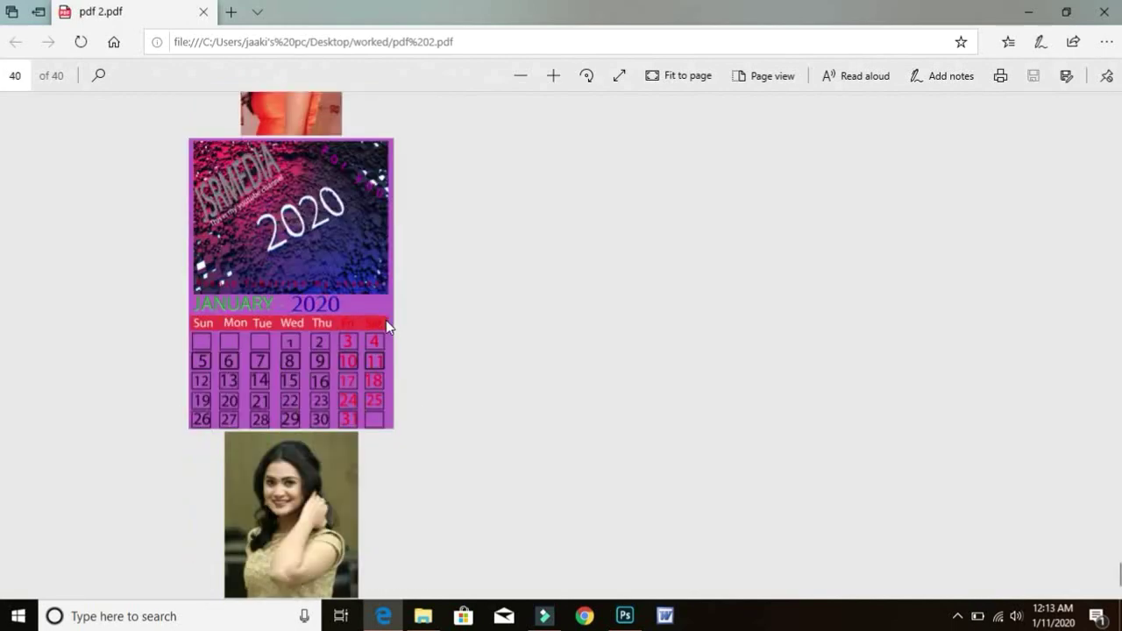
Step: Scroll back up a few pages and close Edge with Alt+F4
scroll(368, 337, up, 5)
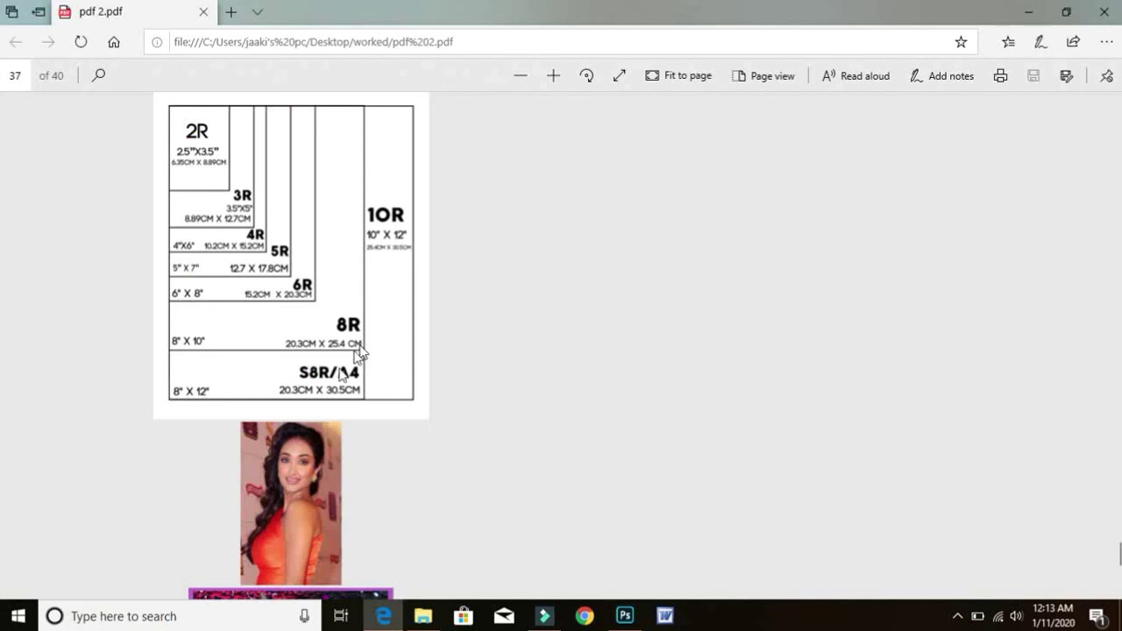
scroll(342, 368, up, 20)
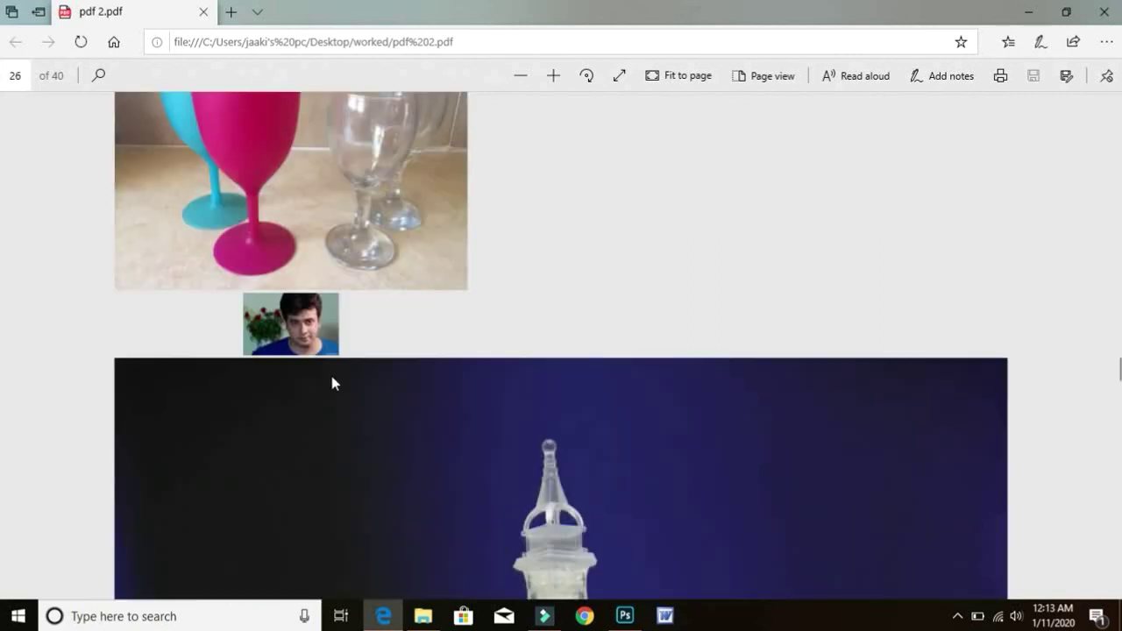
scroll(331, 383, up, 7)
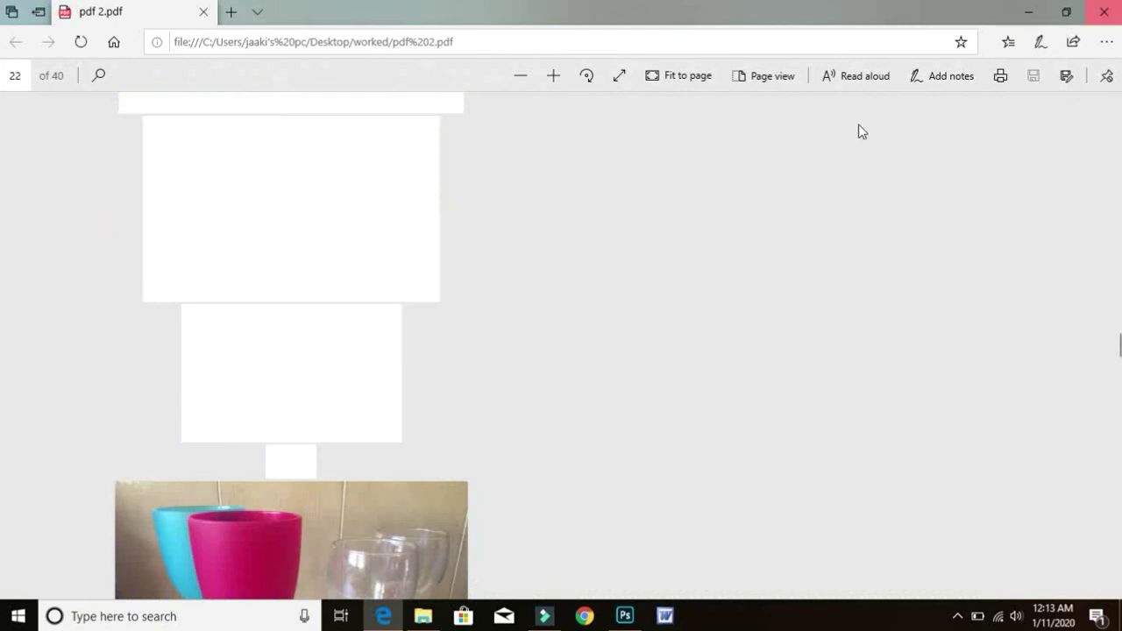
key(alt+F4)
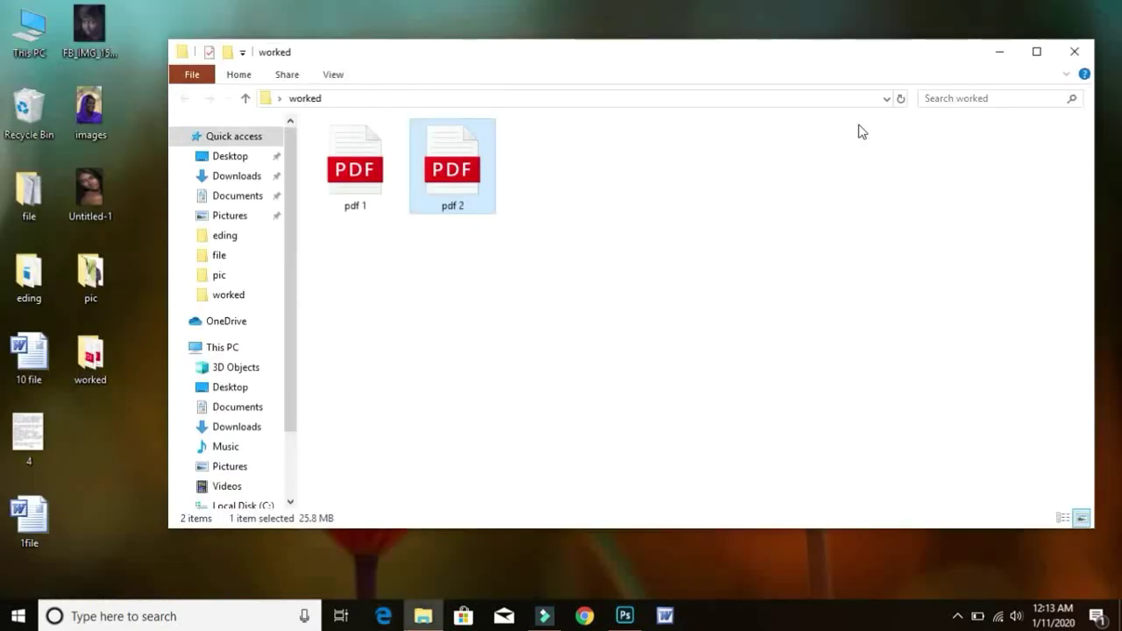
Step: Close the worked folder's File Explorer window
click(1081, 55)
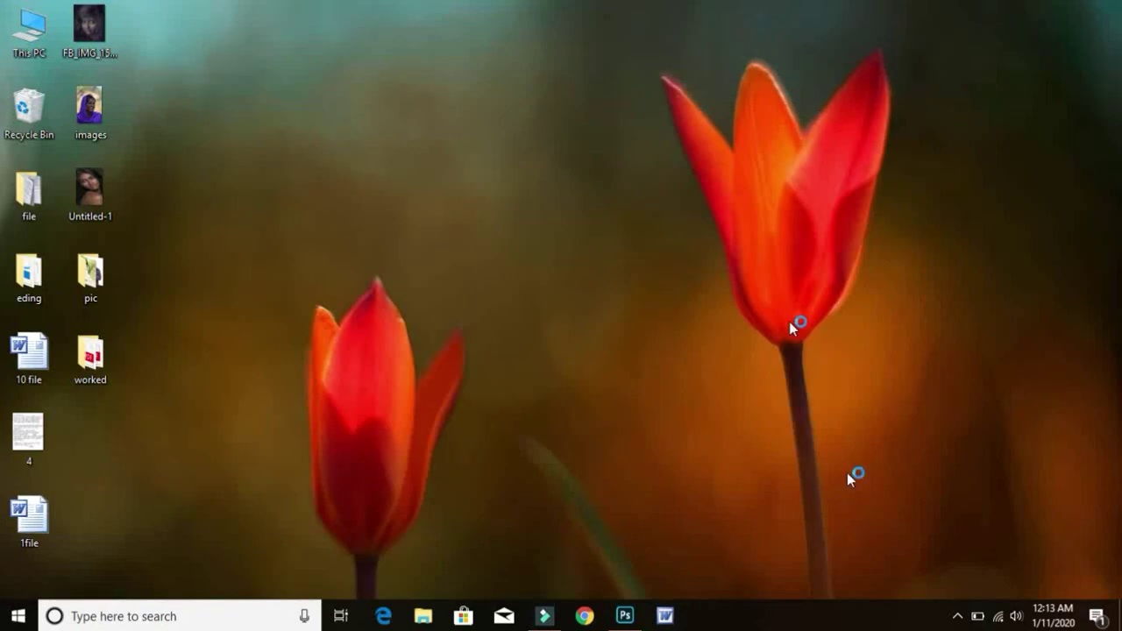